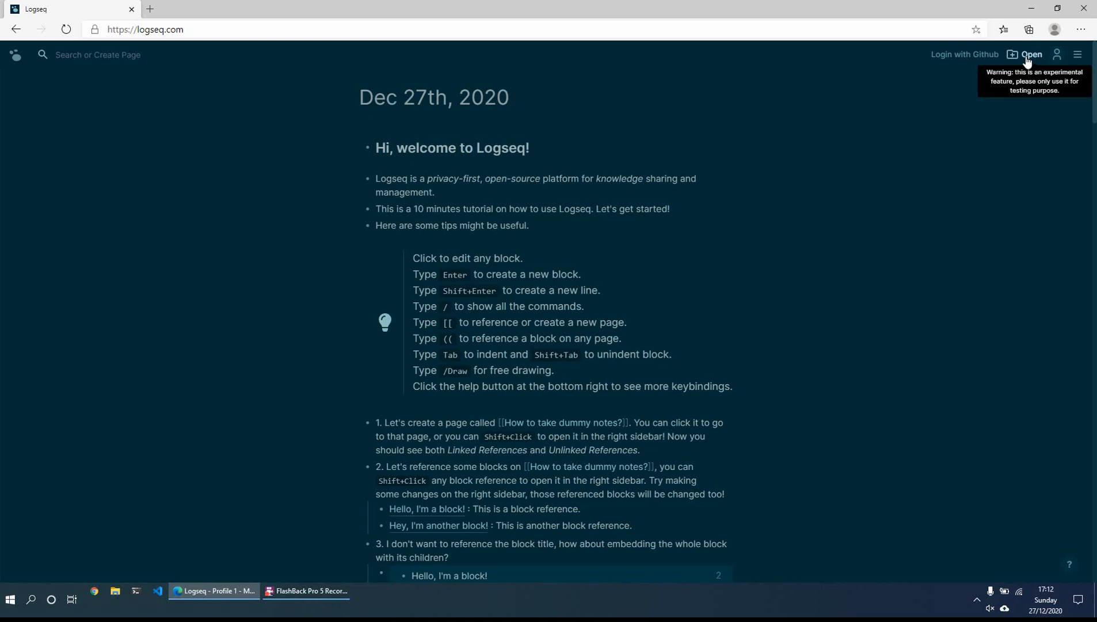
# - Start opening a local folder and create a new folder named test in Documents, going into it
pyautogui.click(1027, 56)
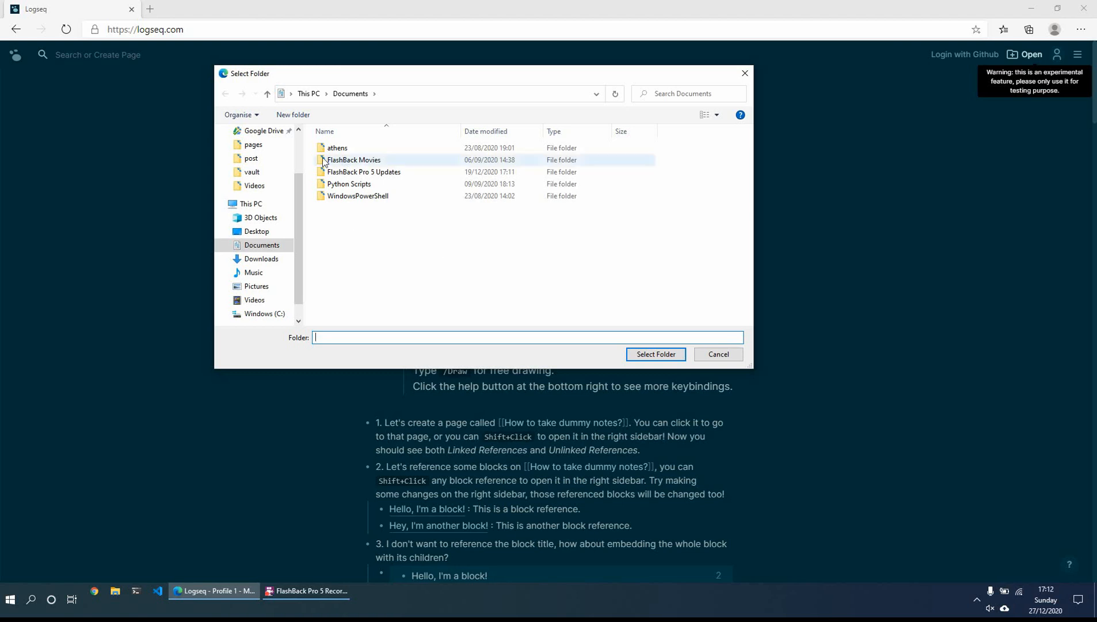
pyautogui.click(294, 117)
pyautogui.write('test')
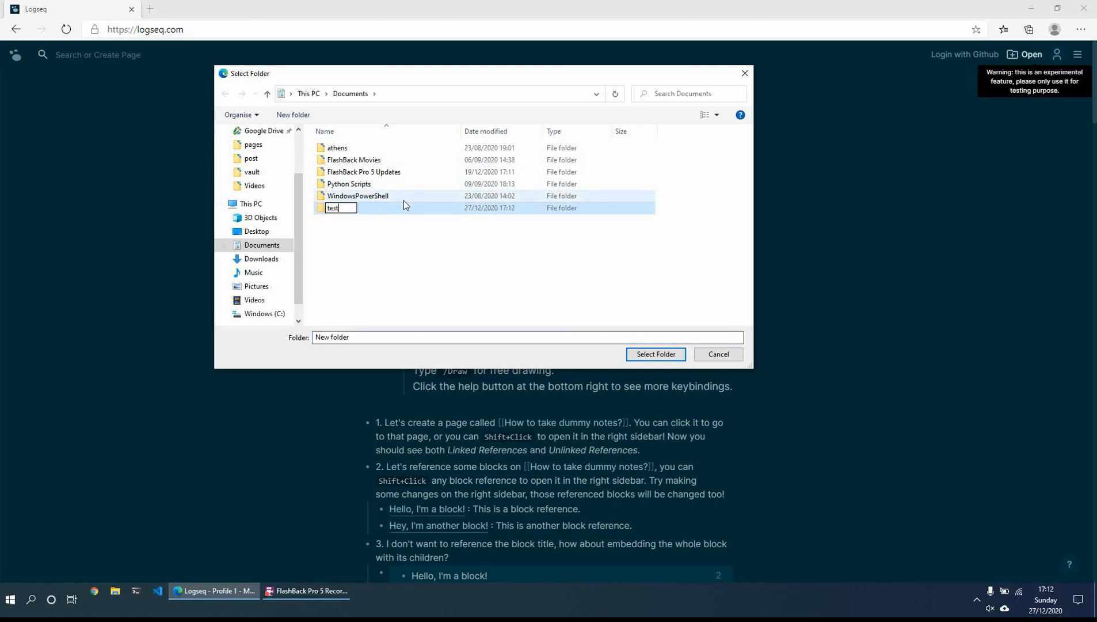
pyautogui.press('Return')
pyautogui.click(399, 212)
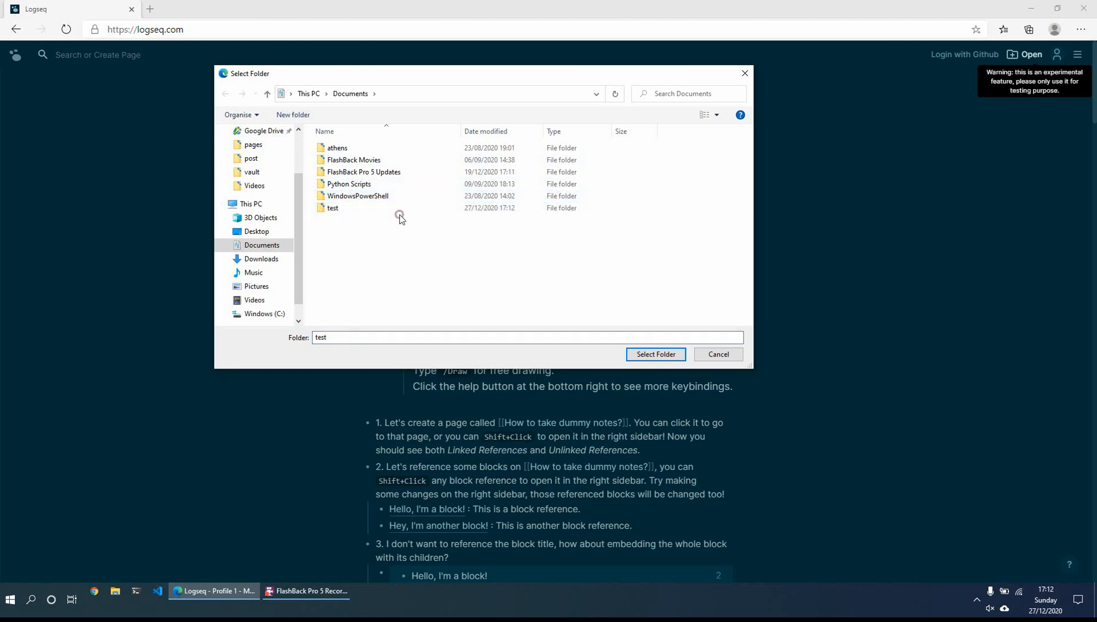
pyautogui.doubleClick(396, 207)
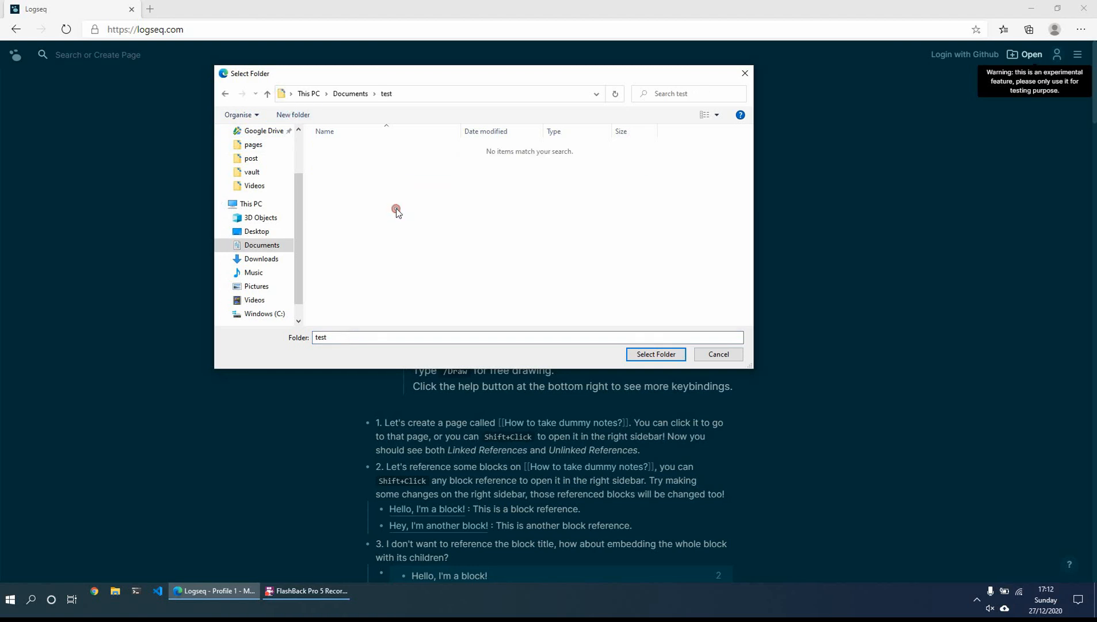
# - Choose the test folder as the notes location and grant the site permission to view and edit its files
pyautogui.click(645, 355)
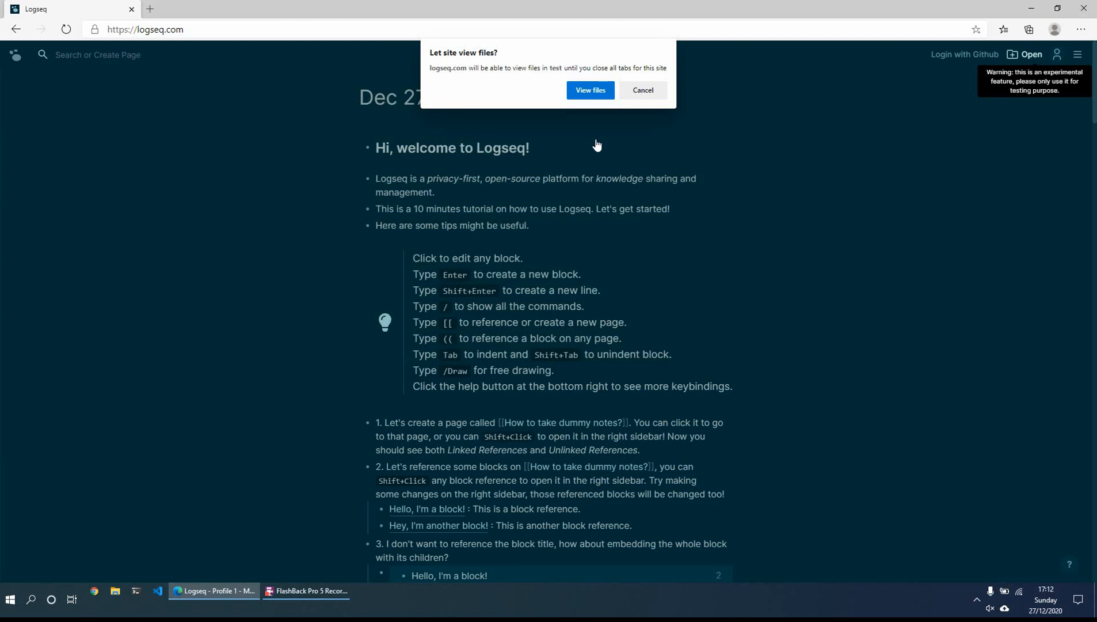
pyautogui.click(591, 93)
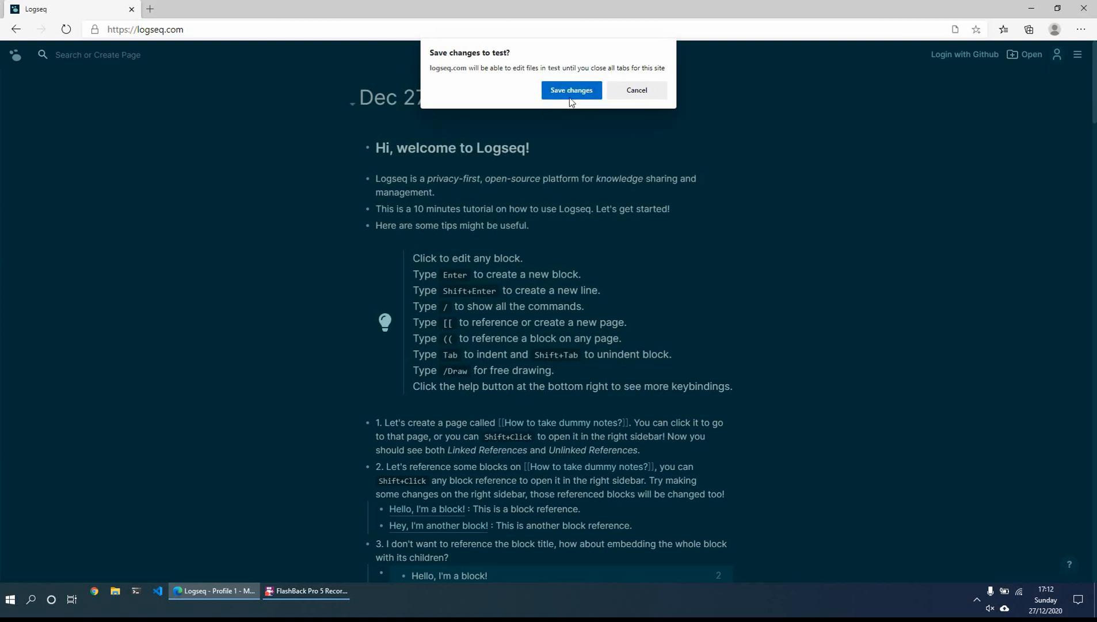
pyautogui.click(570, 95)
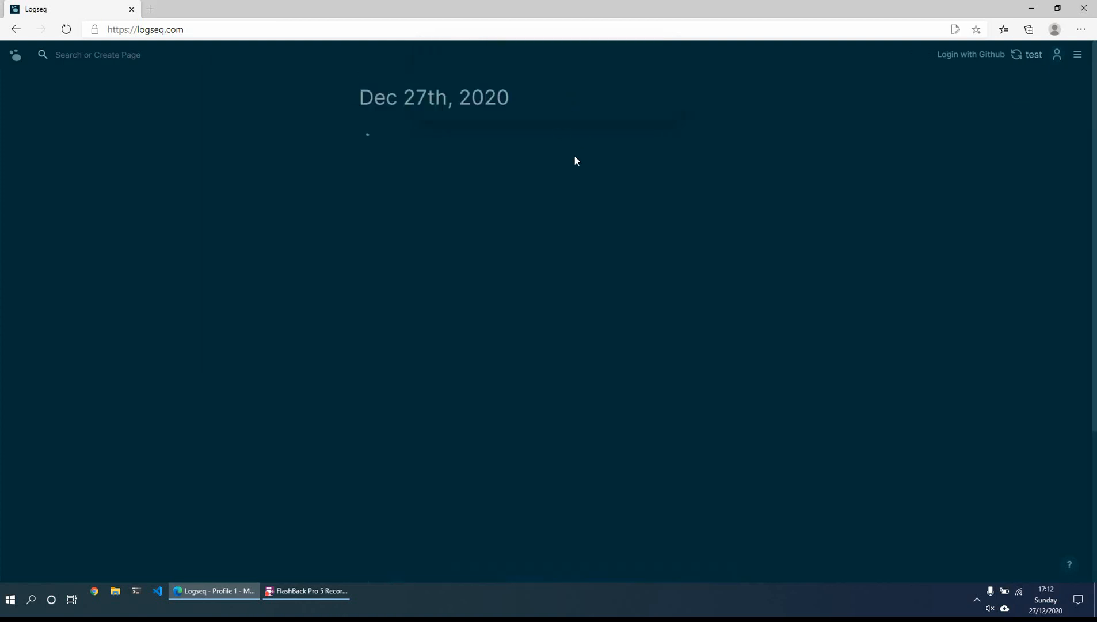
# - Write four journal bullets for Dec 27th: "this is some text", "and some more", the page link [[newpage]] and "some more note"
pyautogui.click(436, 138)
pyautogui.write('this is some text')
pyautogui.press('Return')
pyautogui.write('and some more')
pyautogui.press('Return')
pyautogui.write('[[newpage')
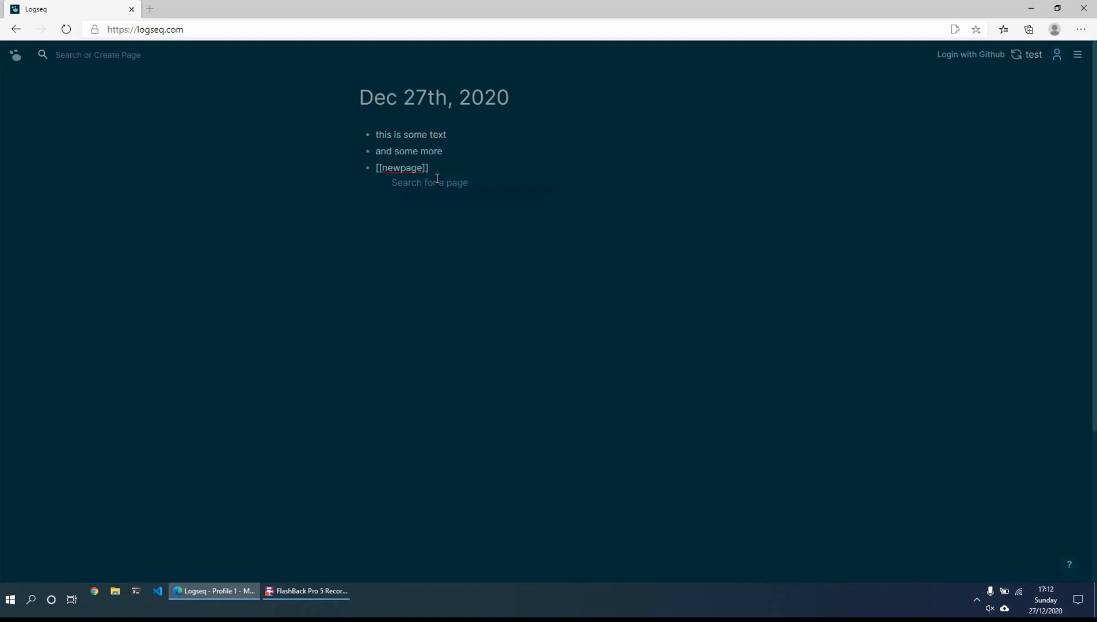
pyautogui.press('Return')
pyautogui.press('Return')
pyautogui.write('some more note')
pyautogui.press('Return')
pyautogui.click(1016, 55)
# - Open the linked newpage page and write the bullets "this is a new page" and "and some more text"
pyautogui.click(407, 168)
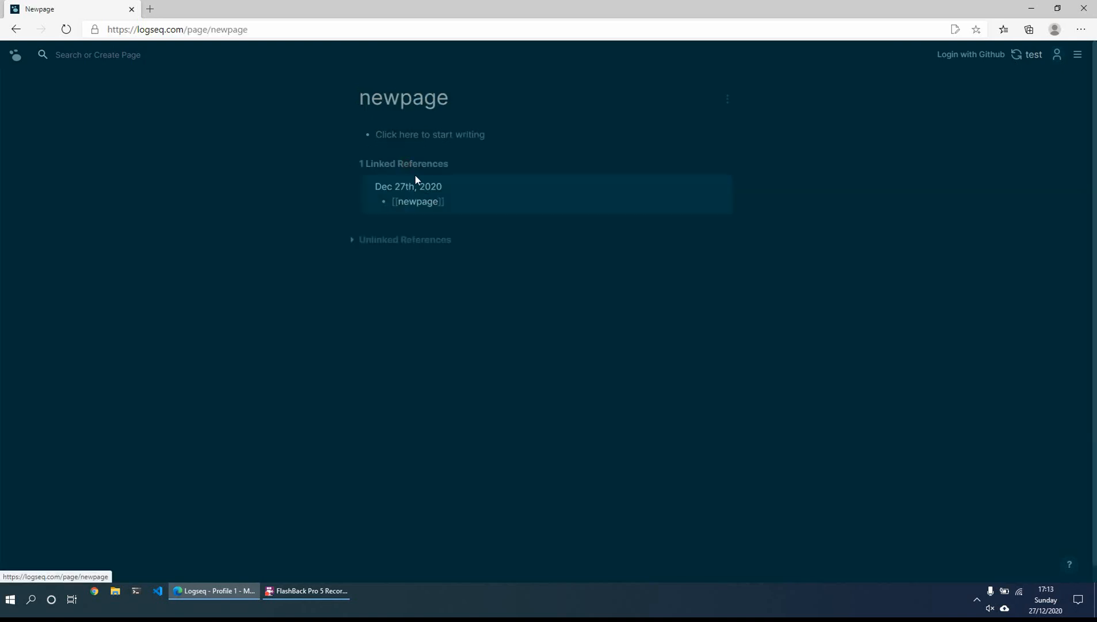
pyautogui.click(397, 135)
pyautogui.write('rhi')
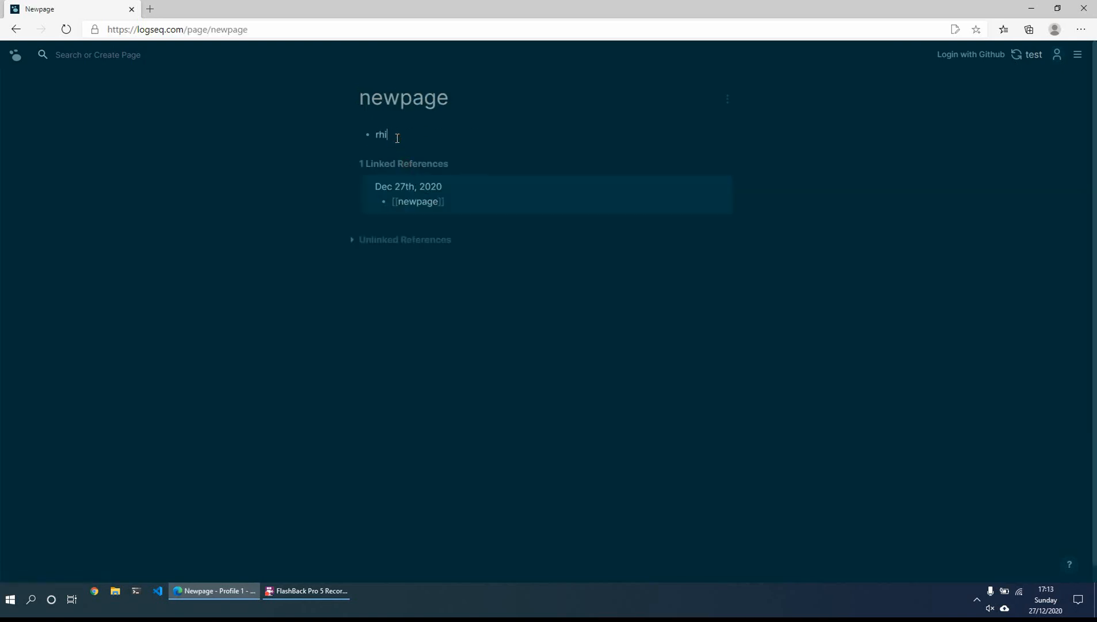
pyautogui.press('BackSpace')
pyautogui.press('BackSpace')
pyautogui.press('BackSpace')
pyautogui.write('this is a new page')
pyautogui.press('Return')
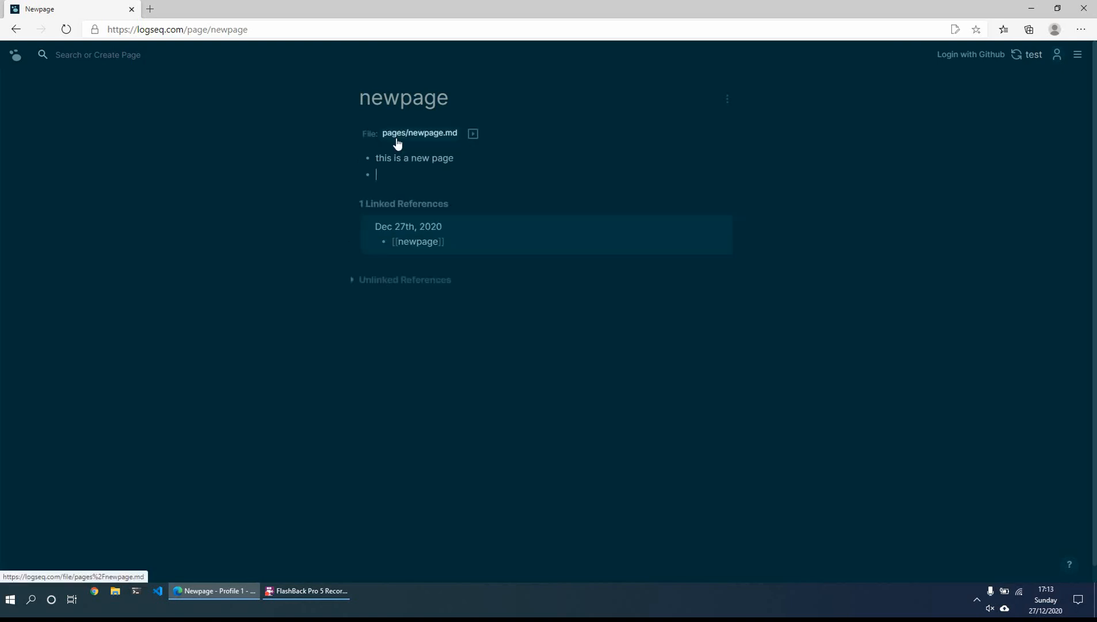
pyautogui.write('and ')
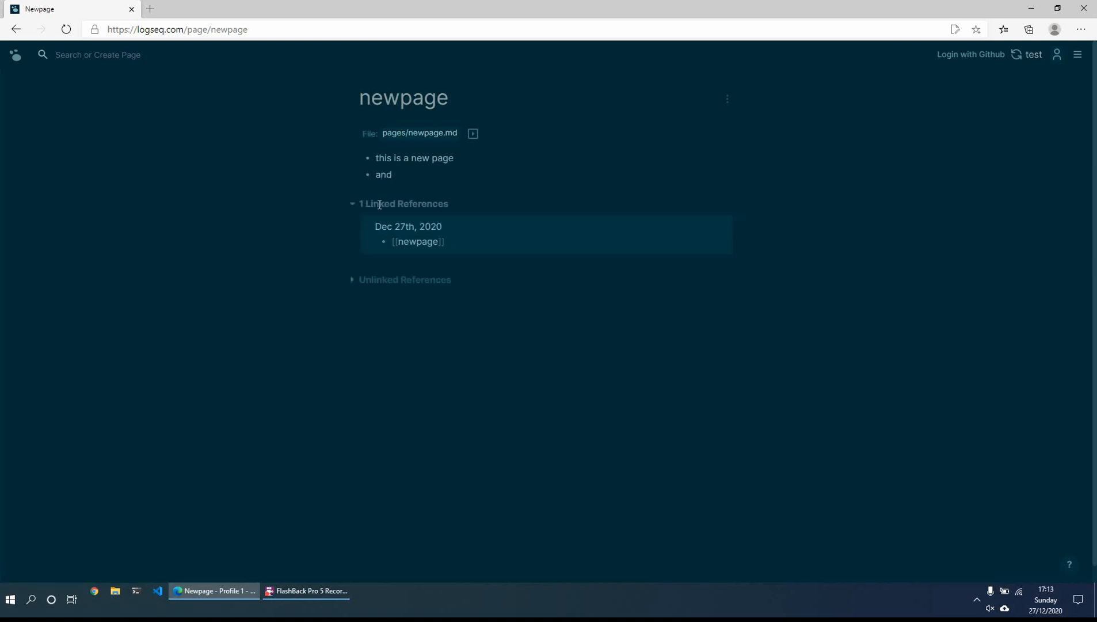
pyautogui.write('some more text')
# - Switch to File Explorer and browse to the journals folder inside Documents > test
pyautogui.click(115, 592)
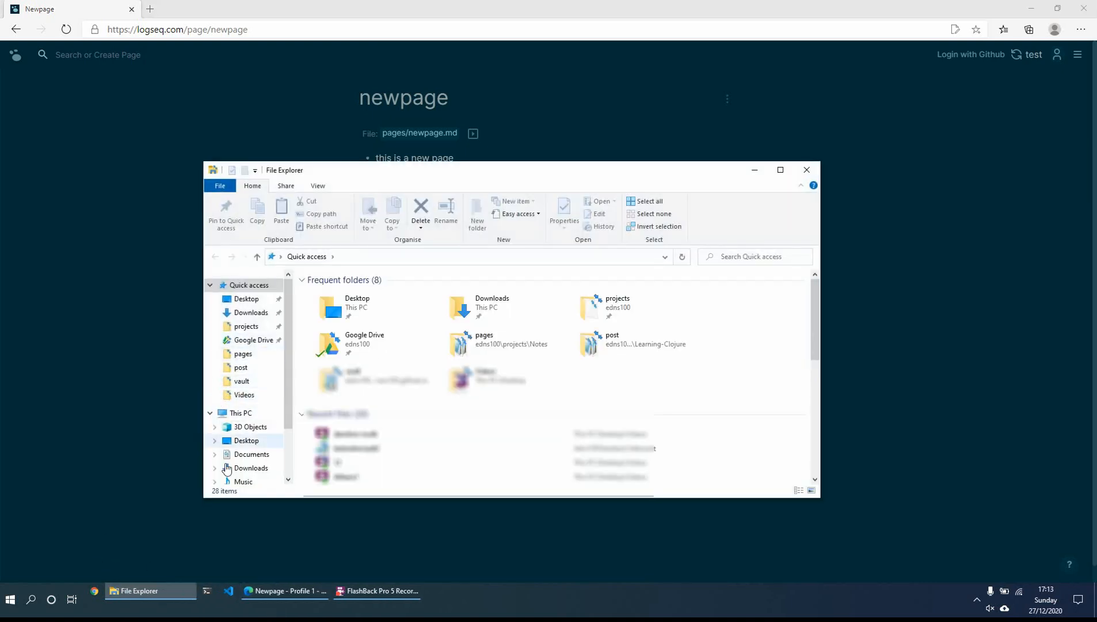
pyautogui.click(235, 454)
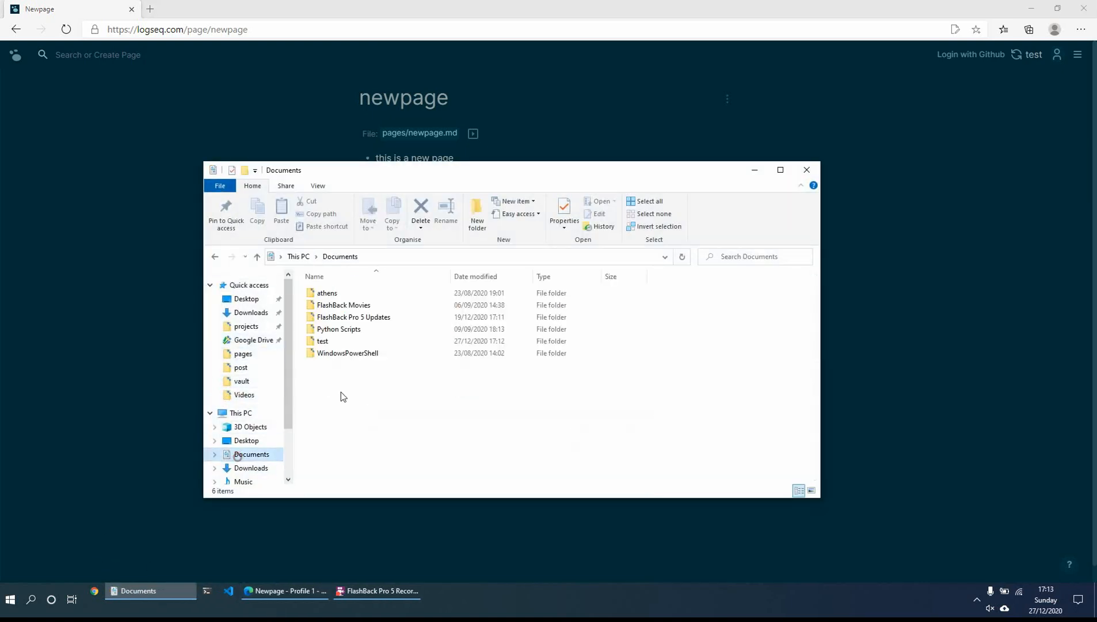
pyautogui.click(348, 340)
pyautogui.doubleClick(347, 340)
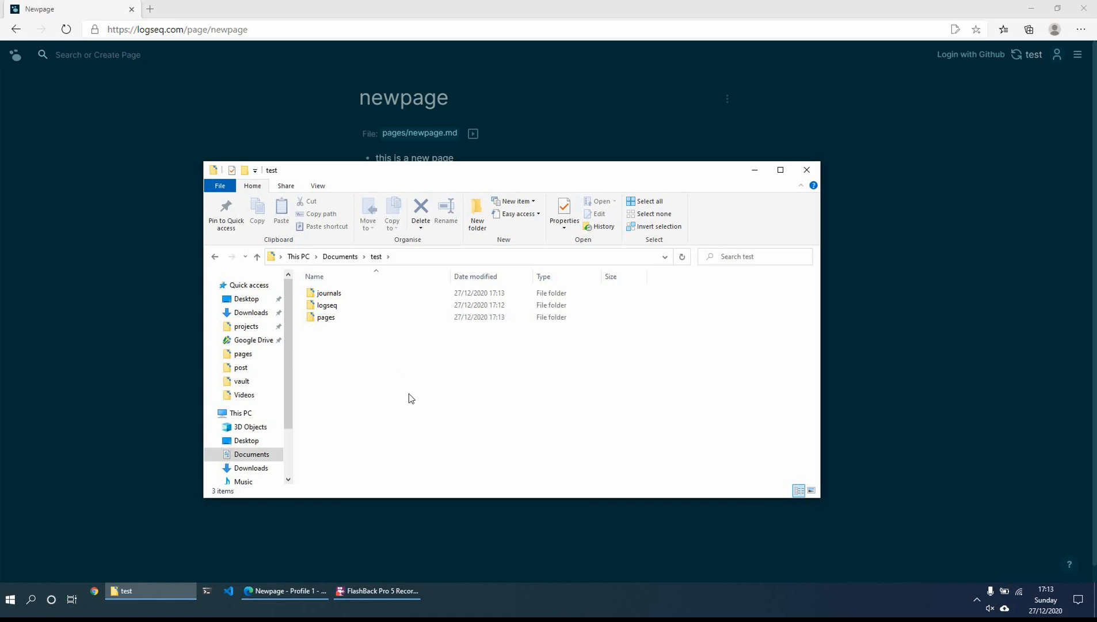
pyautogui.click(346, 294)
pyautogui.doubleClick(346, 294)
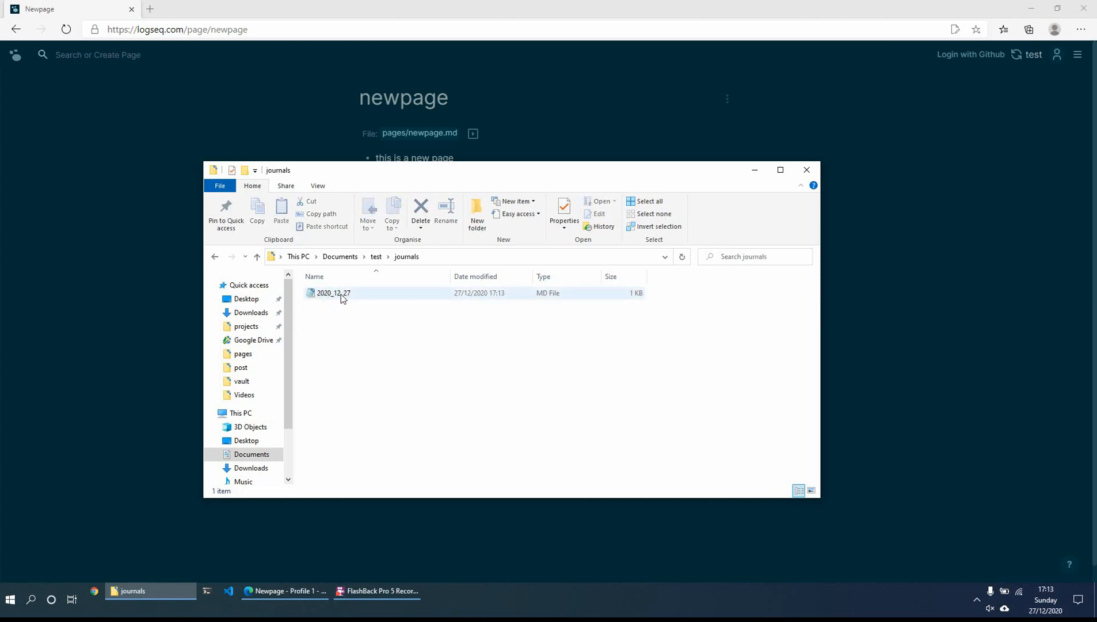
# - Open the 2020_12_27 journal file in Notepad, review the bullets below its title, and close it
pyautogui.doubleClick(340, 293)
pyautogui.moveTo(643, 252); pyautogui.dragTo(575, 196)
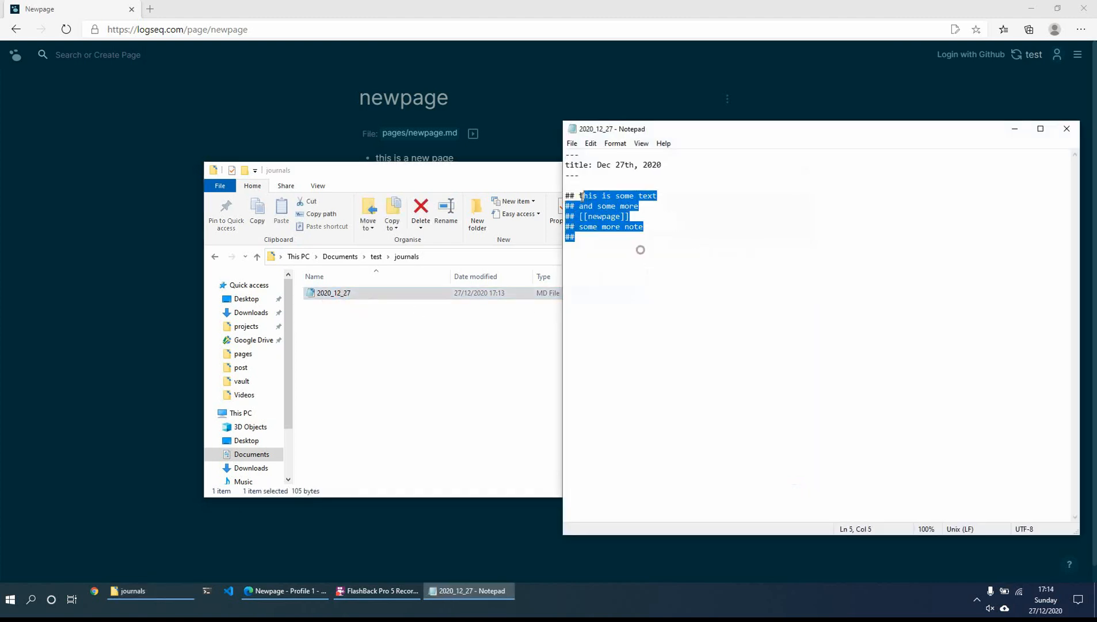
pyautogui.click(624, 249)
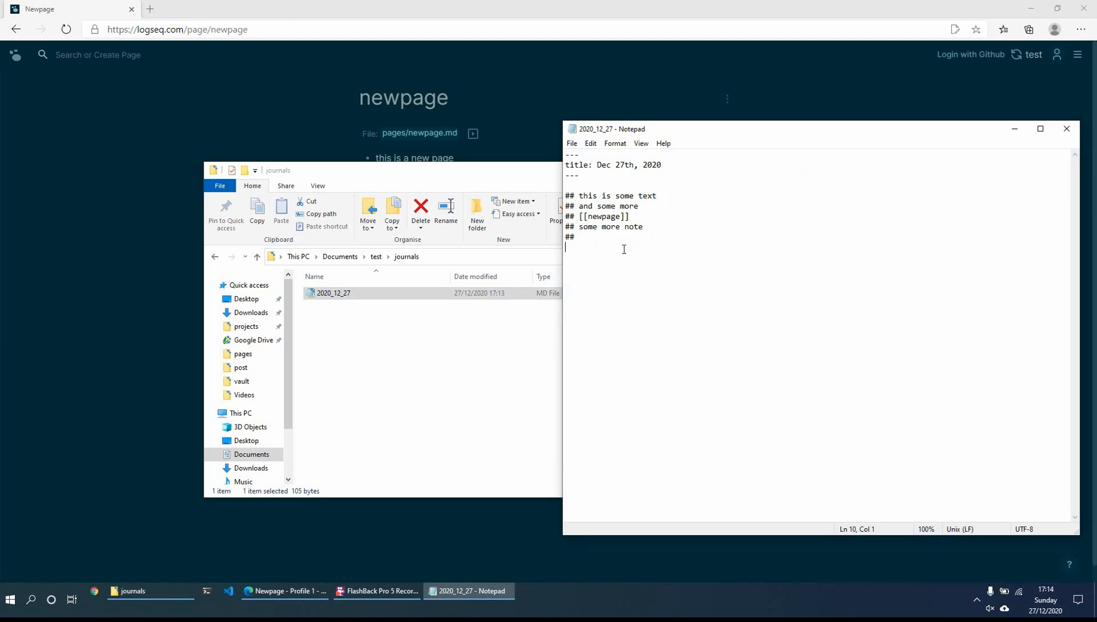
pyautogui.moveTo(625, 249); pyautogui.dragTo(568, 182)
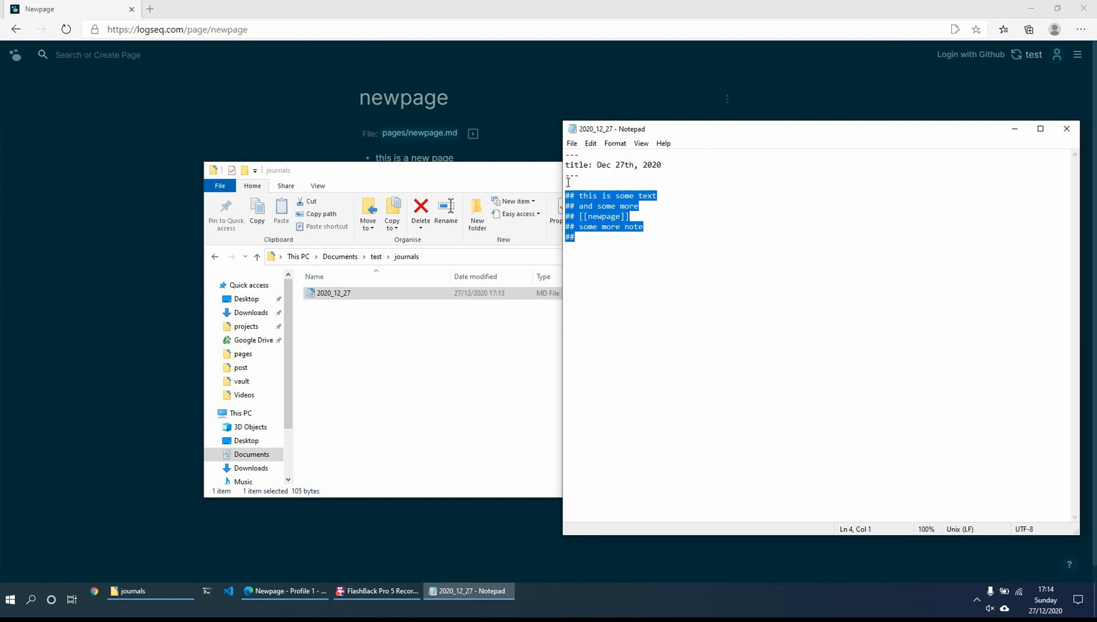
pyautogui.click(596, 254)
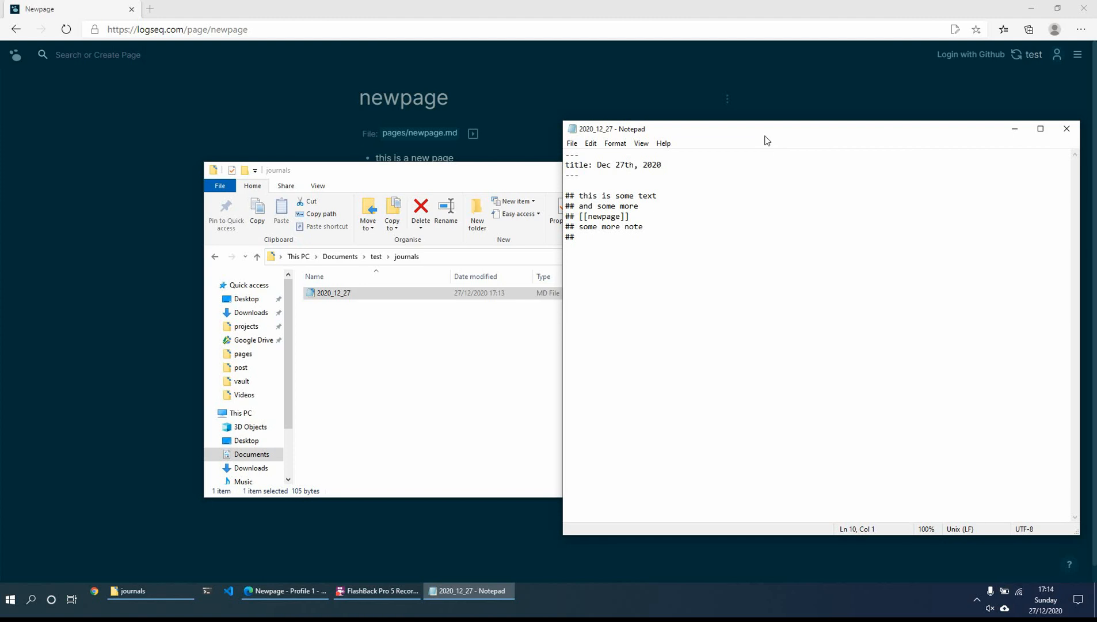
pyautogui.click(1071, 135)
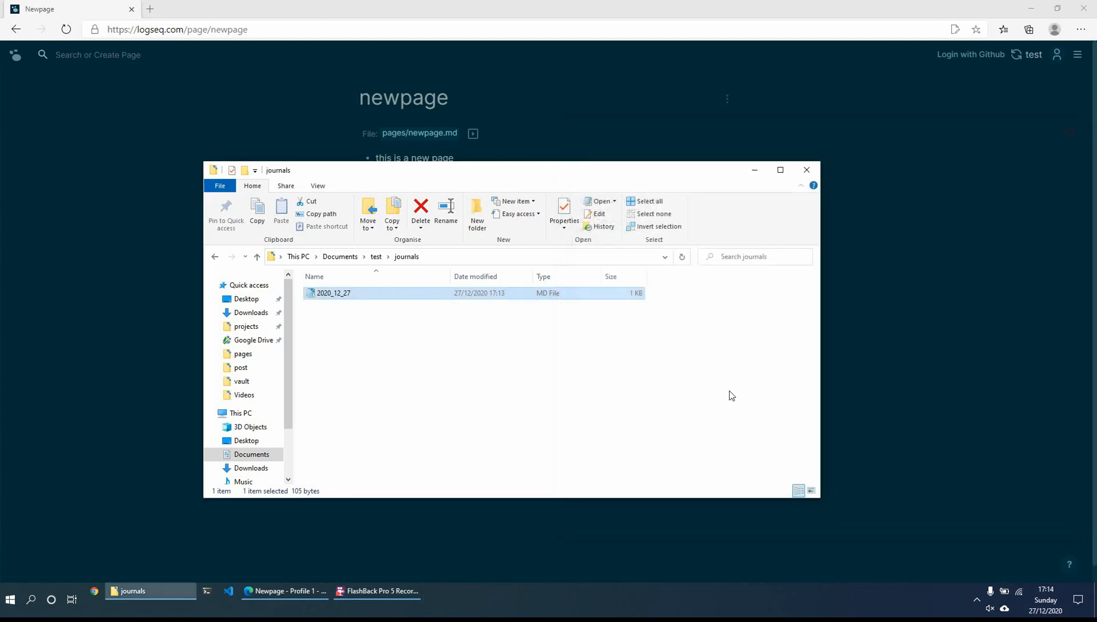
# - Open the newpage file from the test folder's pages subfolder, review its text in Notepad, and close it
pyautogui.click(375, 257)
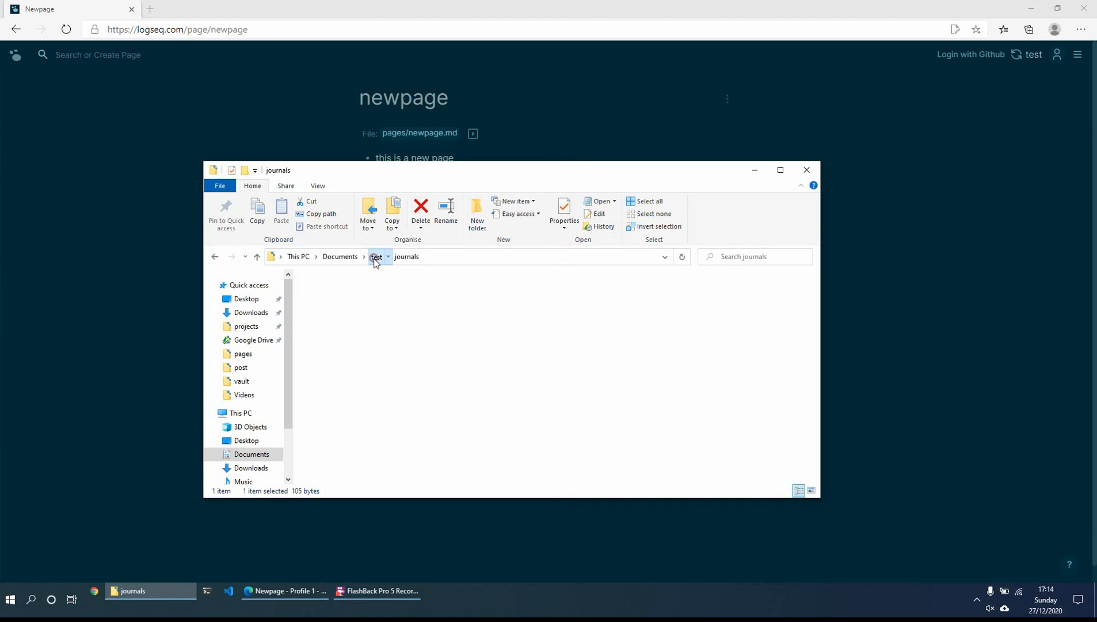
pyautogui.doubleClick(352, 318)
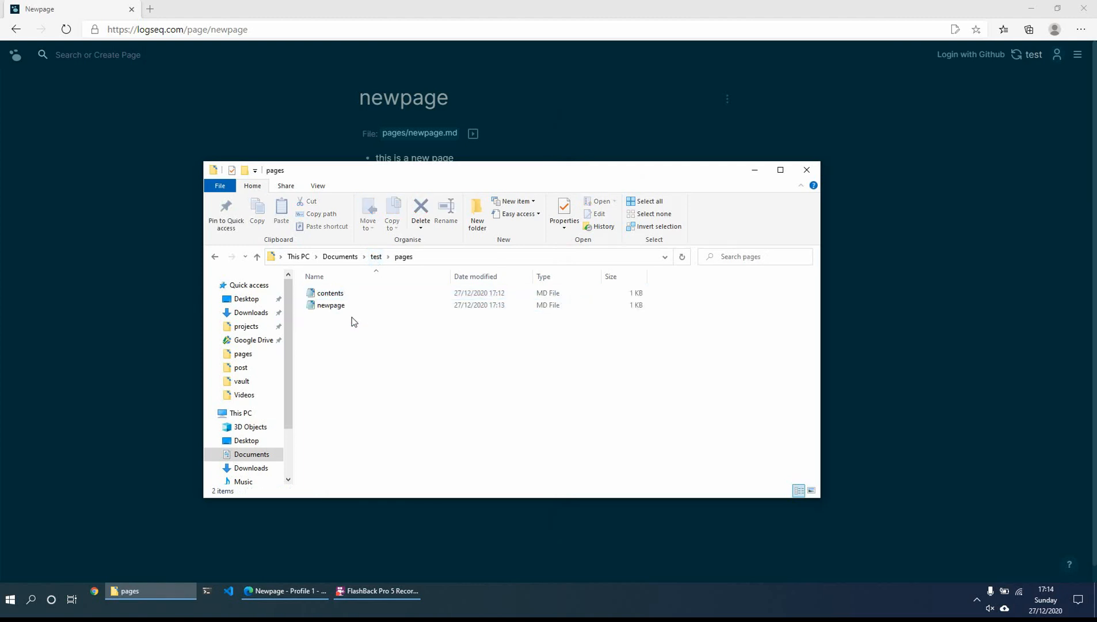
pyautogui.doubleClick(326, 306)
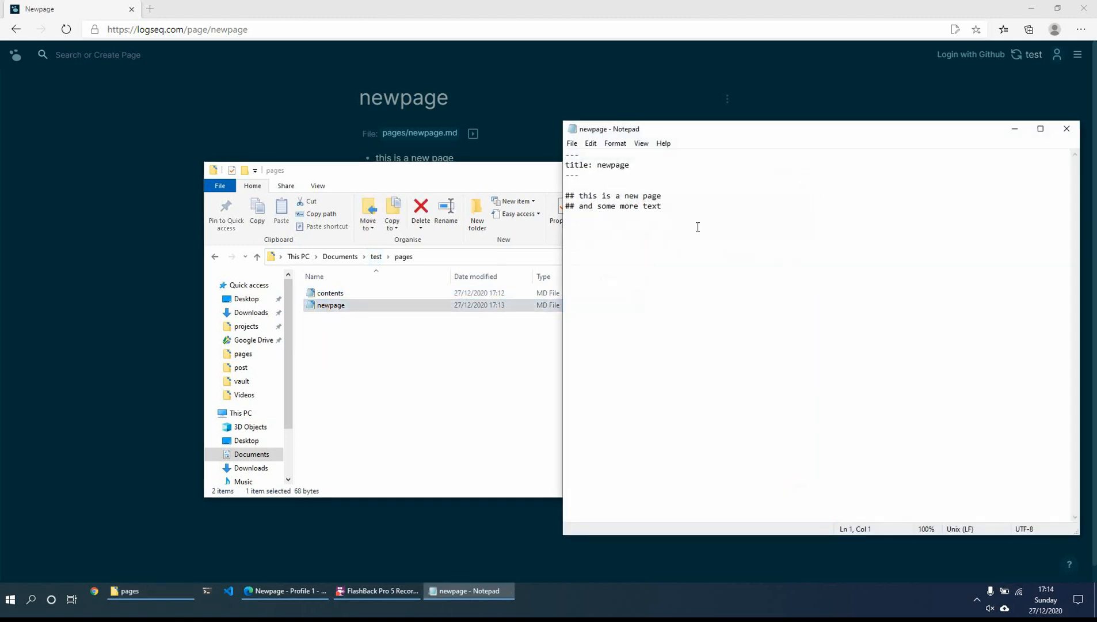
pyautogui.moveTo(698, 226); pyautogui.dragTo(567, 155)
pyautogui.click(681, 209)
pyautogui.click(678, 241)
pyautogui.click(1067, 128)
# - Return to the Logseq journal in the browser and turn the empty last bullet into the page link [[newpage1]]
pyautogui.click(63, 83)
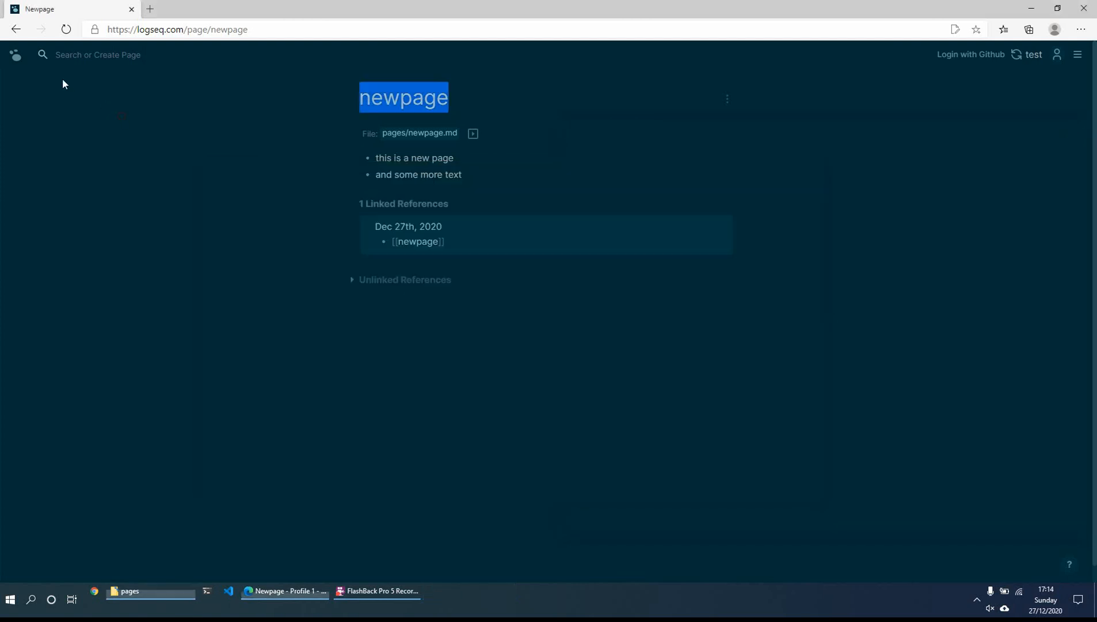
pyautogui.click(15, 55)
pyautogui.click(422, 199)
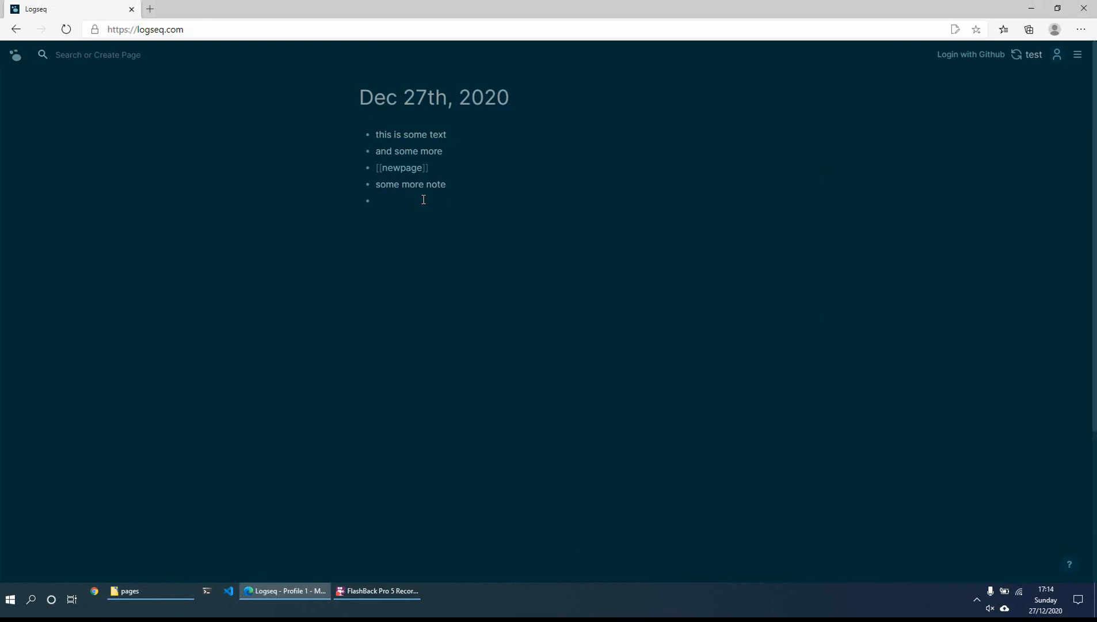
pyautogui.write('newpage1')
pyautogui.hotkey('shift', 'End')
pyautogui.write('[[')
pyautogui.click(470, 199)
pyautogui.click(408, 199)
pyautogui.click(479, 186)
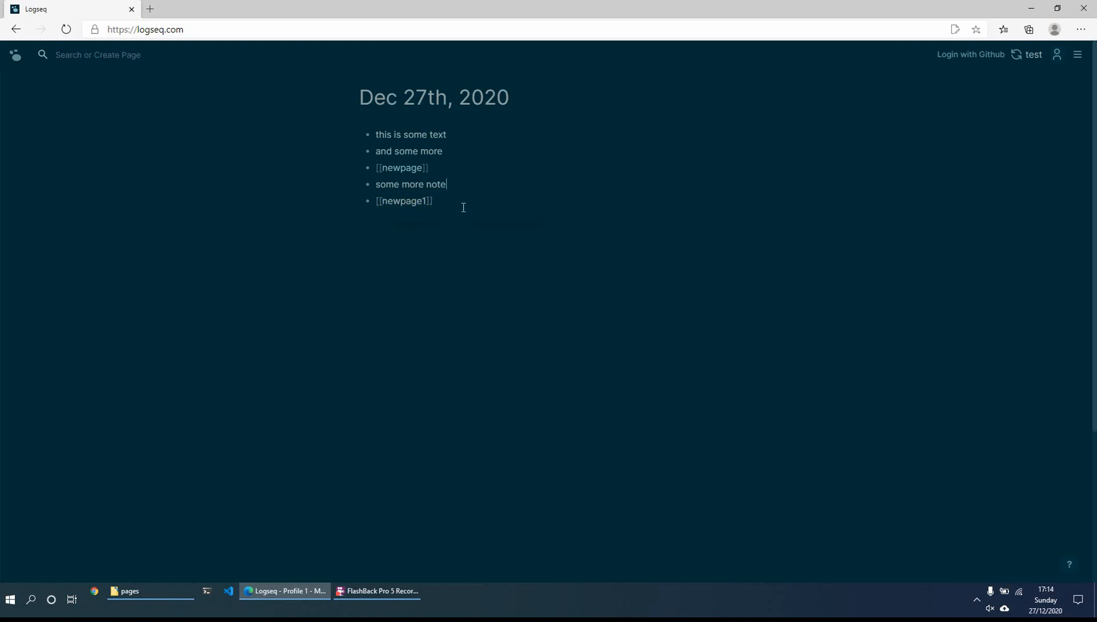
# - Open the linked newpage1 page and write the bullets "some text as an example" and "and more", followed by an empty bullet
pyautogui.click(414, 201)
pyautogui.click(400, 135)
pyautogui.write('some ')
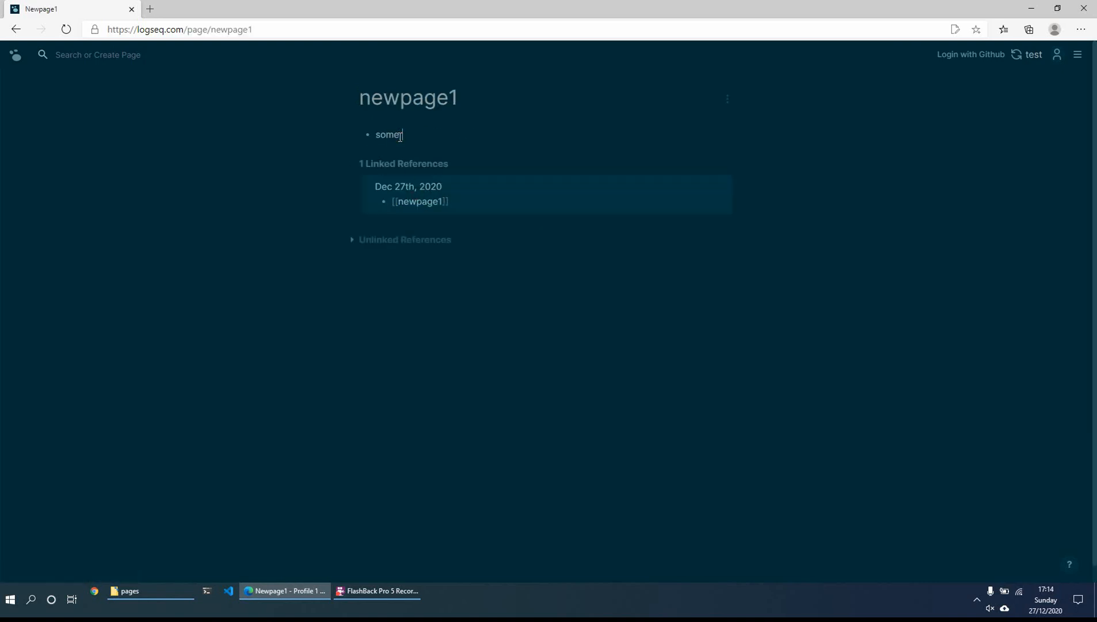
pyautogui.write('text as an example')
pyautogui.press('Return')
pyautogui.write('a')
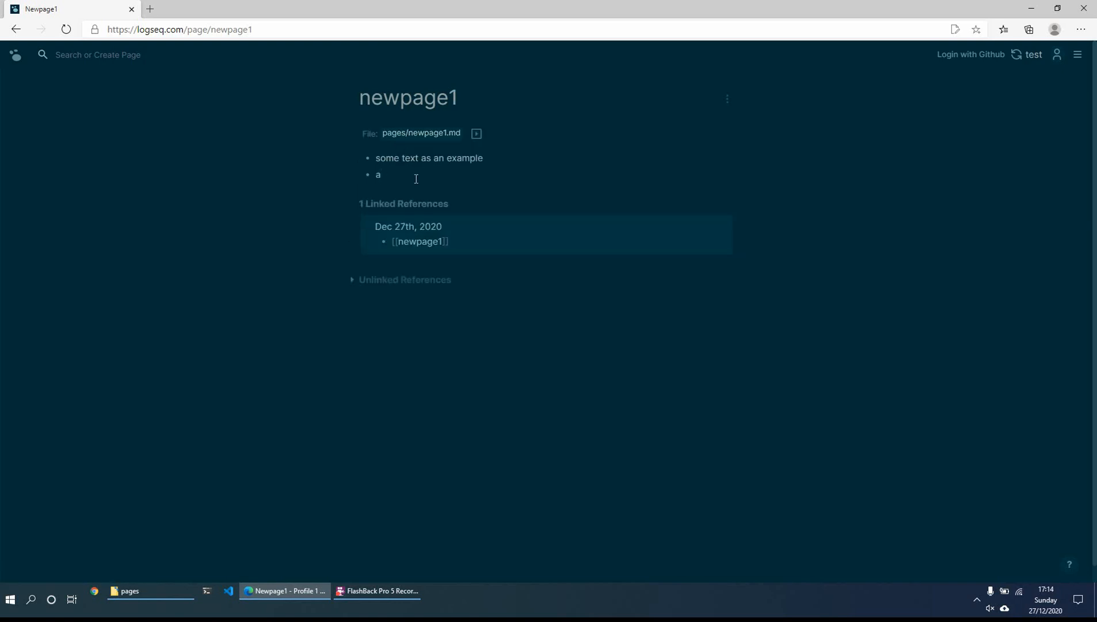
pyautogui.write('nd more')
pyautogui.press('Return')
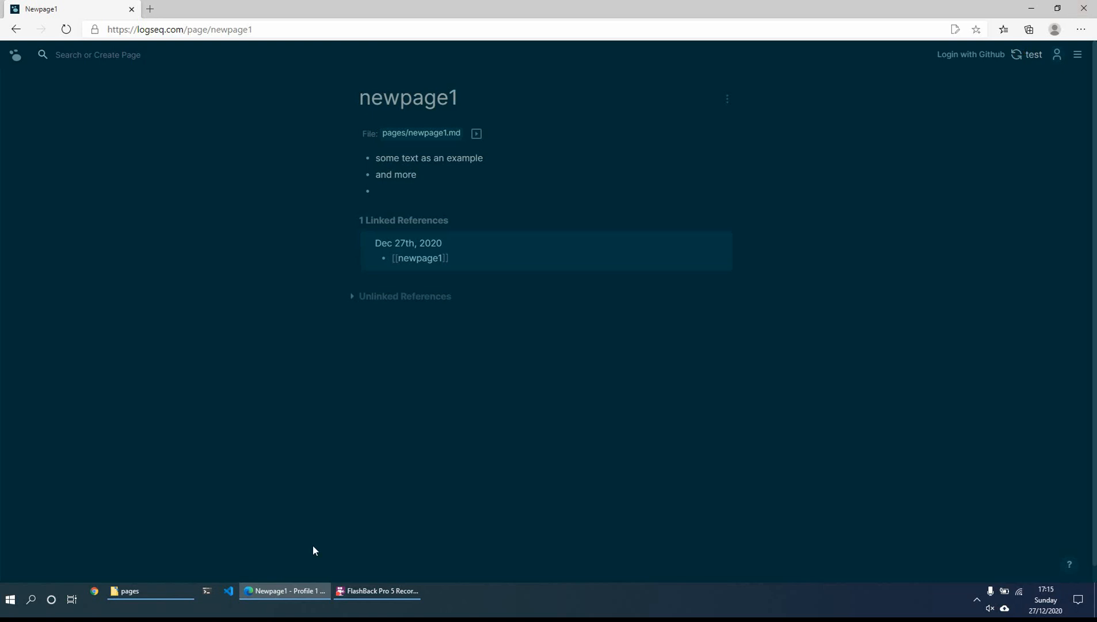
# - Open the newpage1 file from the pages folder in Notepad at its last empty bullet, over the matching Logseq page
pyautogui.click(129, 591)
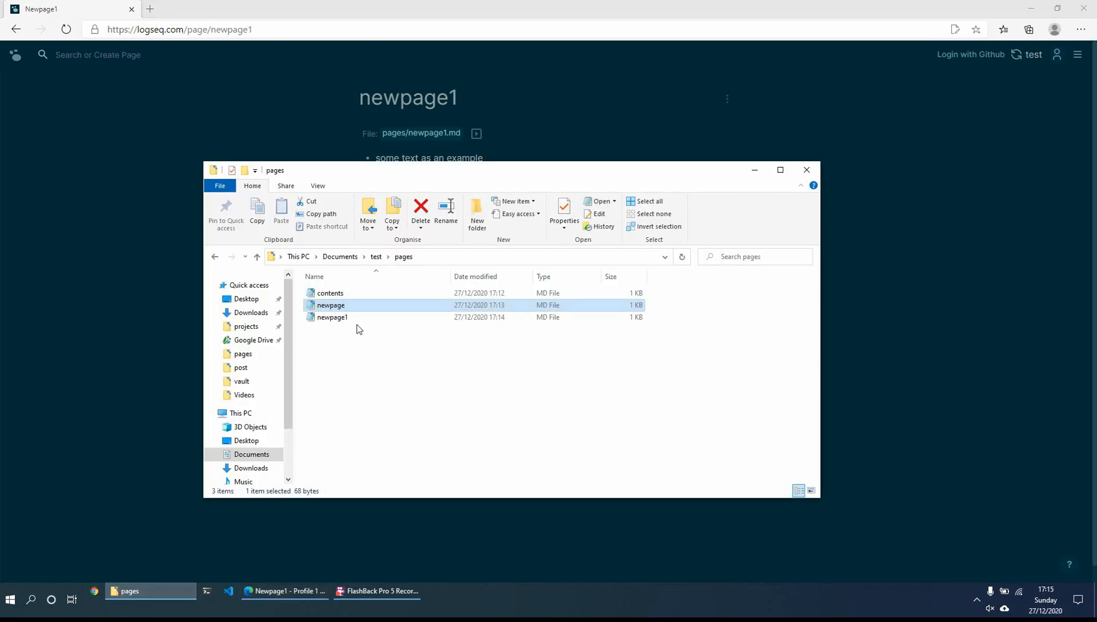
pyautogui.click(345, 319)
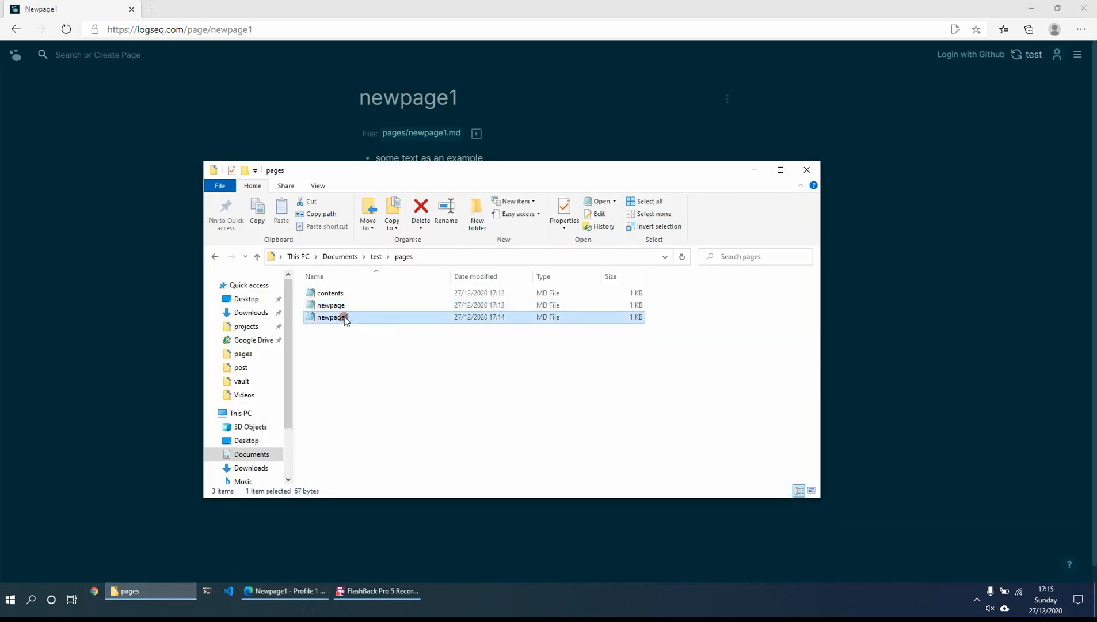
pyautogui.doubleClick(344, 318)
pyautogui.click(631, 215)
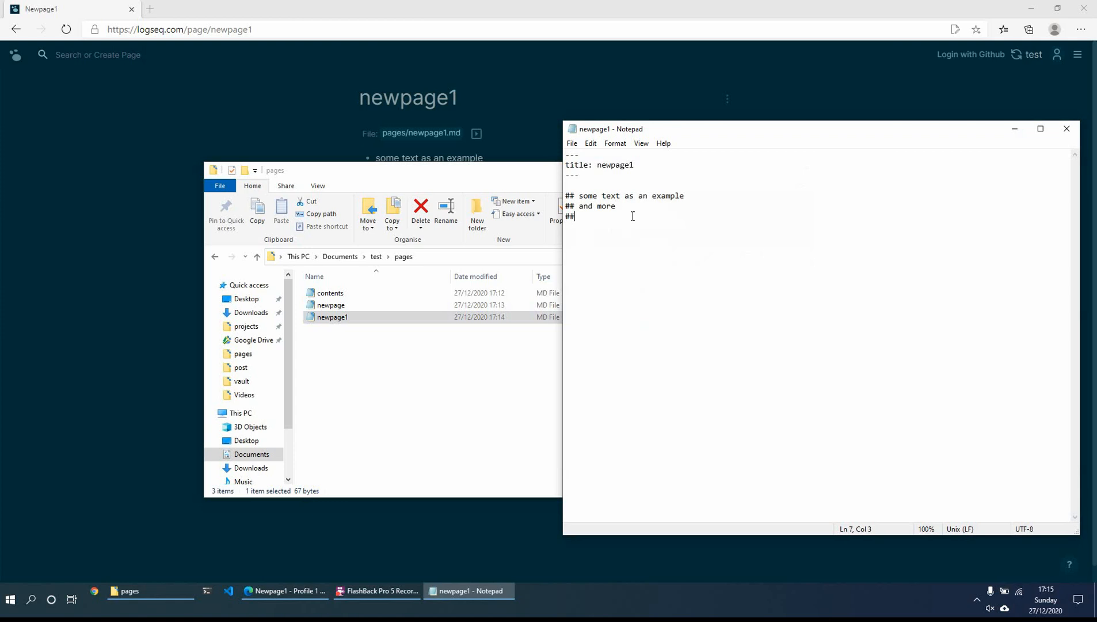
pyautogui.click(157, 262)
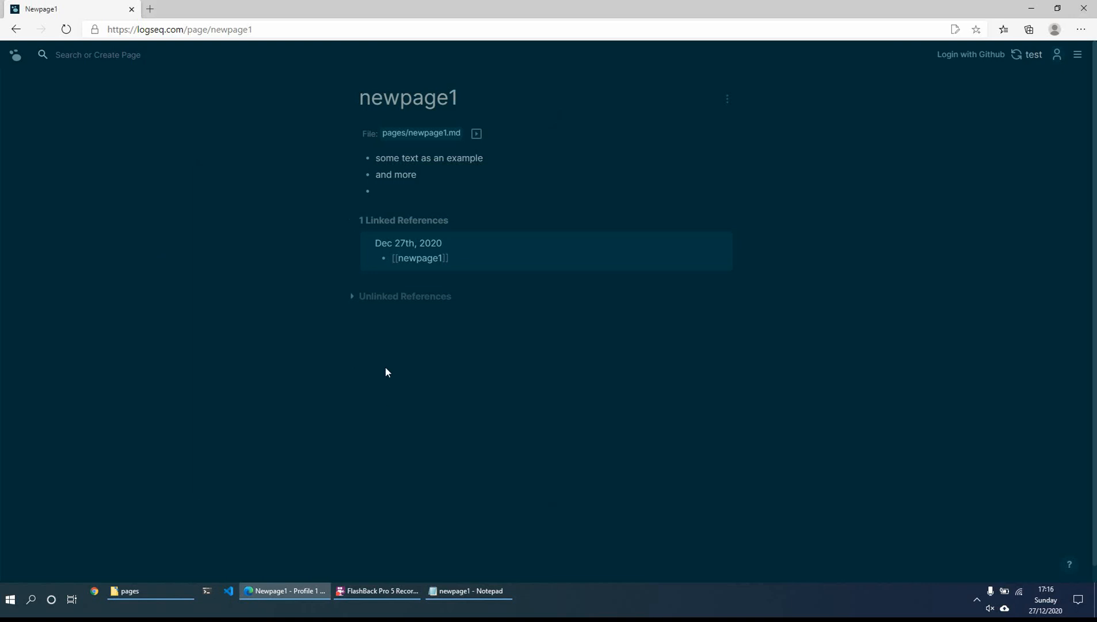
pyautogui.click(449, 598)
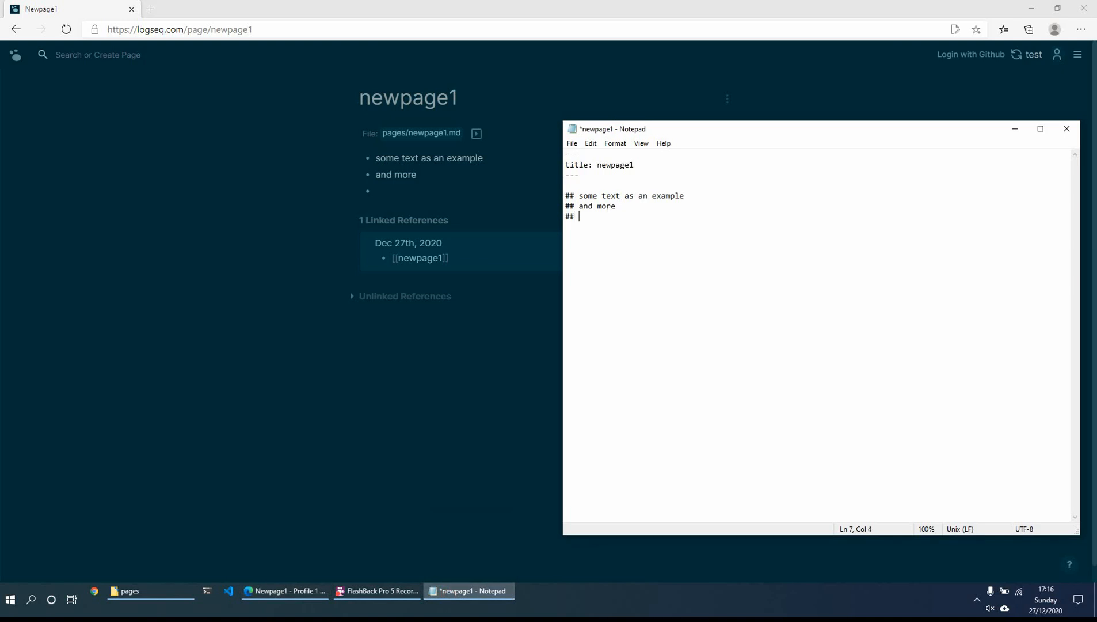
# - Fill the newpage1 file's last bullet with "test from notepad", save and close the file, and check the bullets on the Logseq page
pyautogui.write('test from notepad')
pyautogui.hotkey('ctrl', 's')
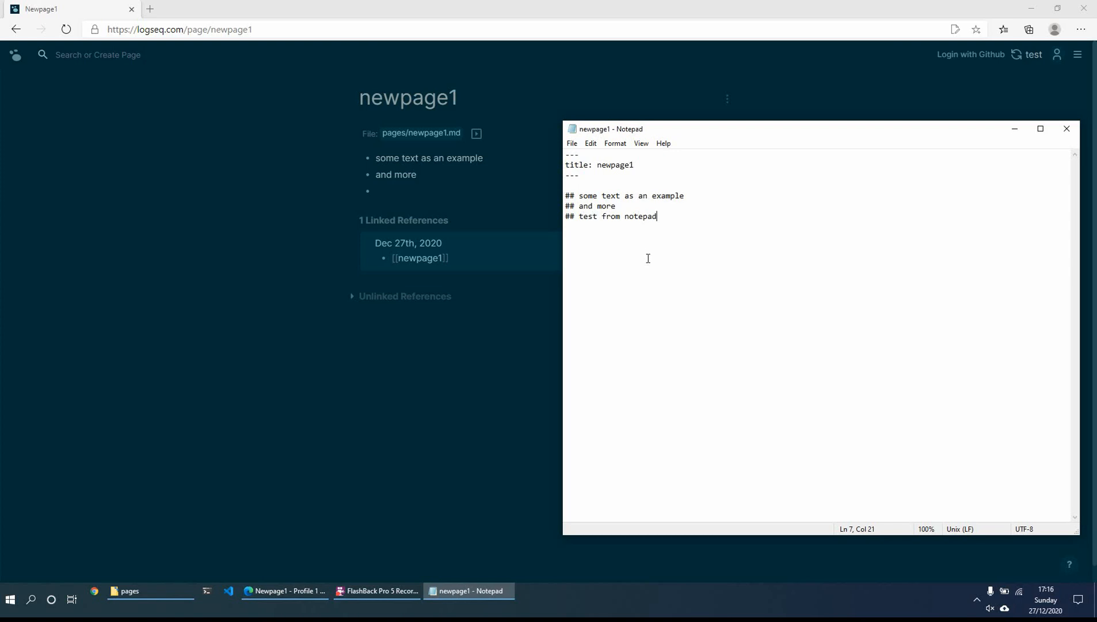
pyautogui.click(1067, 129)
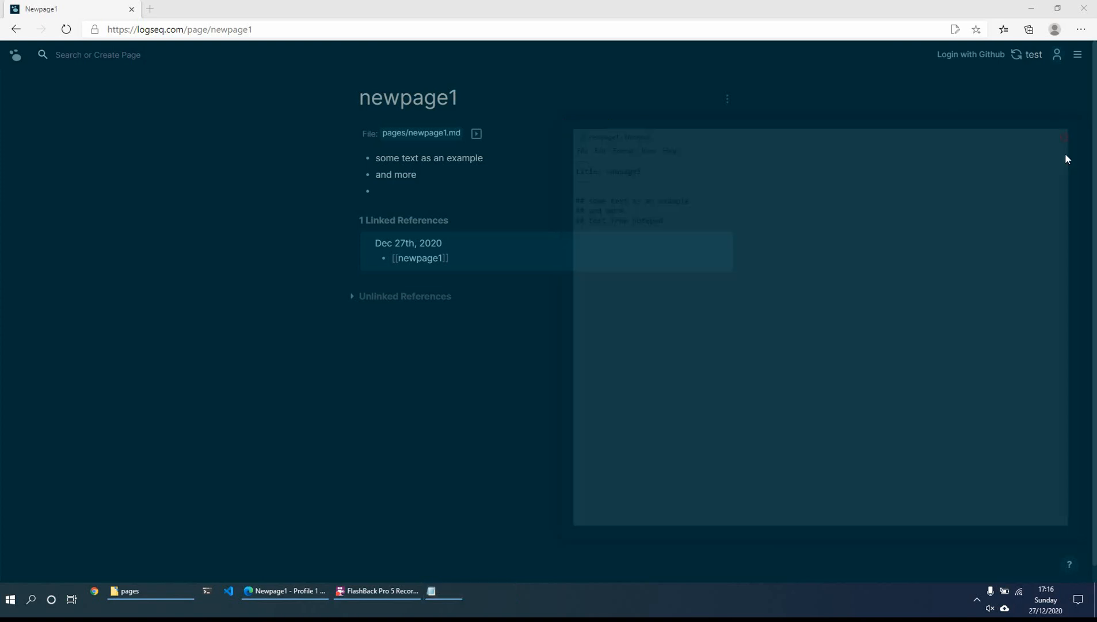
pyautogui.click(1018, 64)
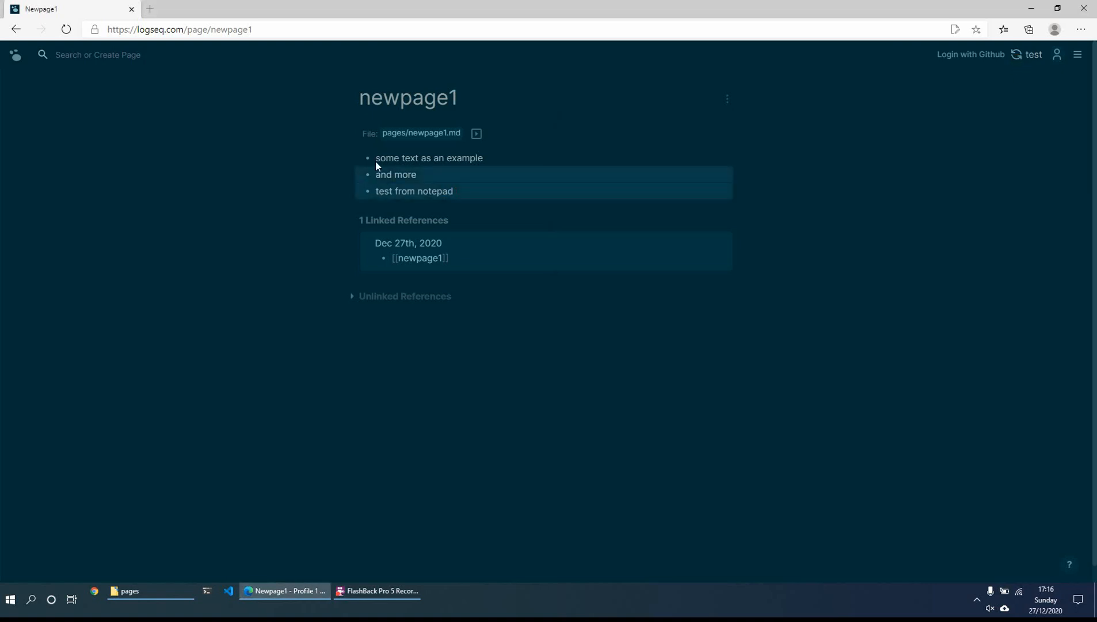
pyautogui.click(448, 187)
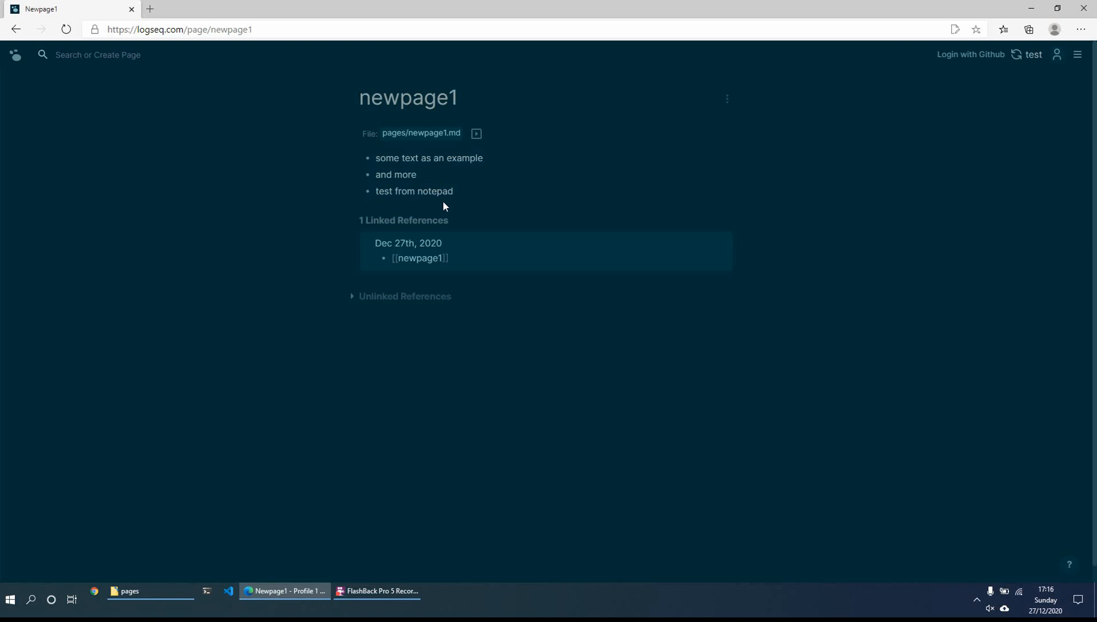
# - Return to the Logseq journal, look through the test folder's subfolders in File Explorer, and go back to the browser
pyautogui.click(17, 58)
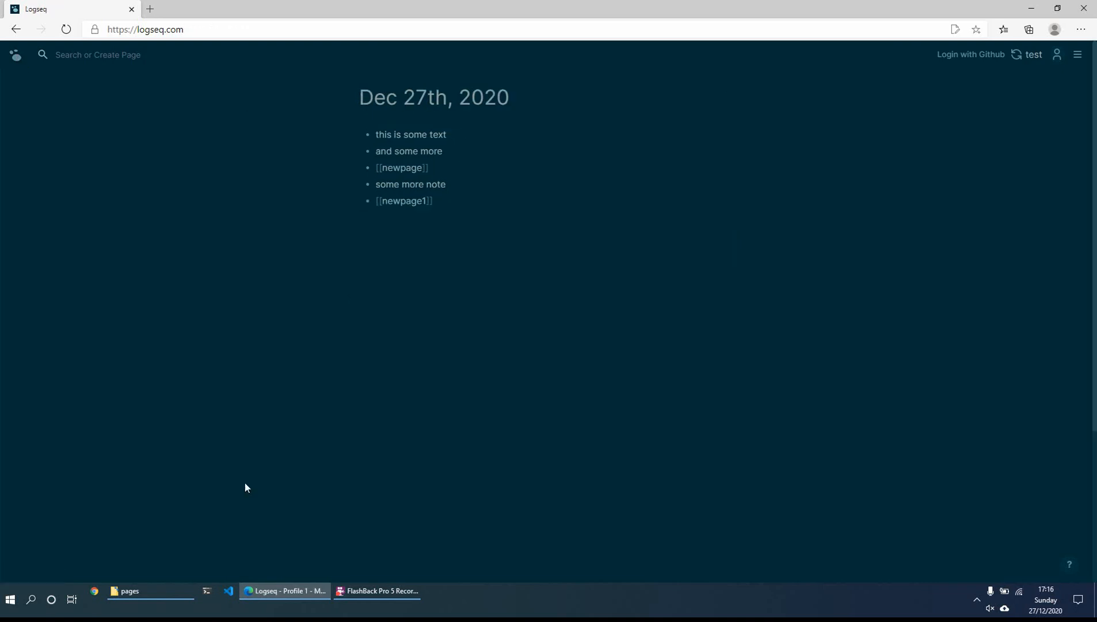
pyautogui.click(151, 586)
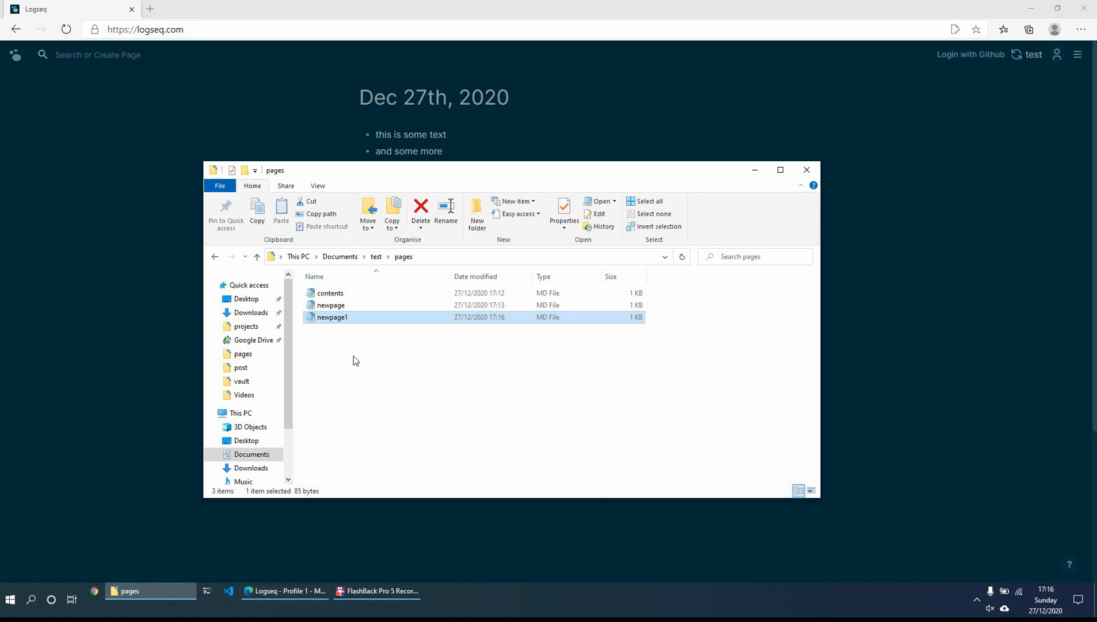
pyautogui.click(375, 256)
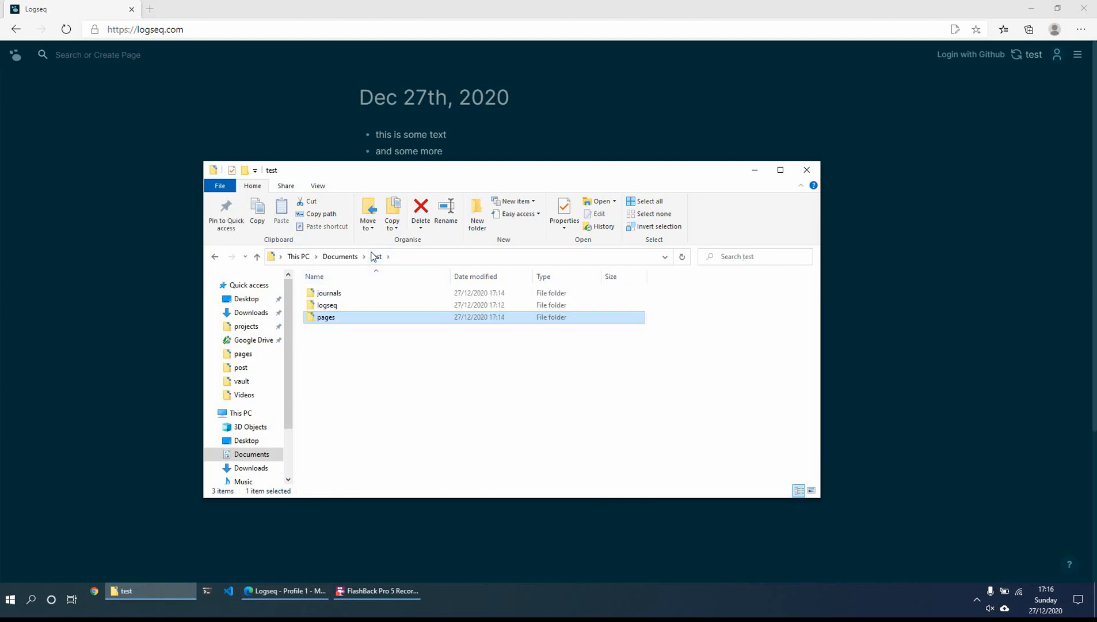
pyautogui.click(95, 277)
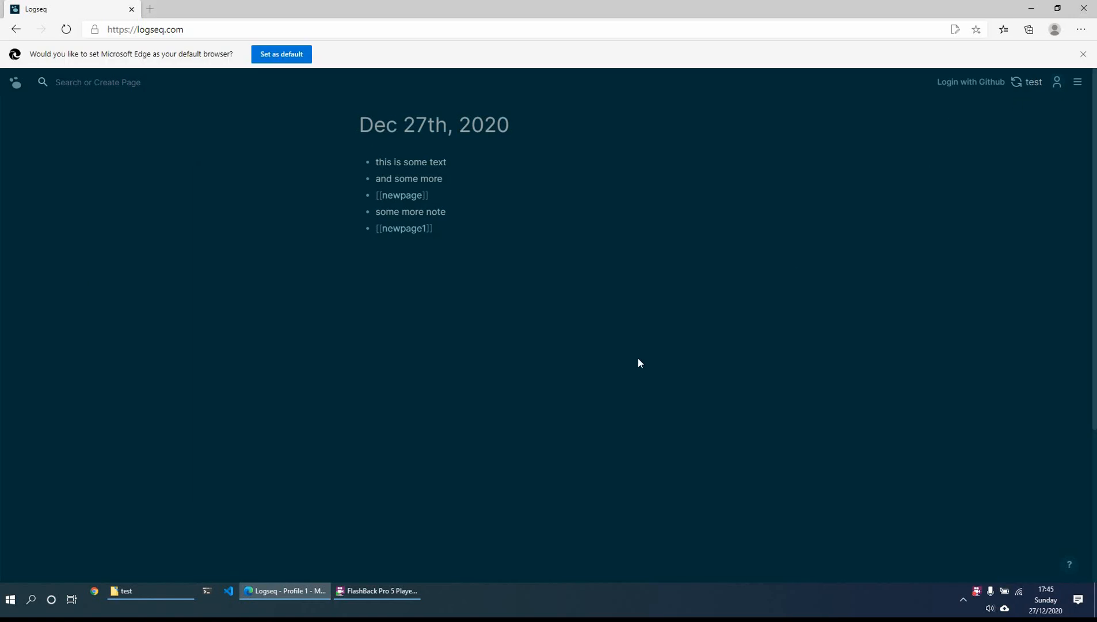
# - Add the journal bullets "some more text" with the nested page link [[newpage123]] and "more additional text", followed by an empty bullet
pyautogui.click(460, 224)
pyautogui.press('Return')
pyautogui.write('some more n')
pyautogui.press('BackSpace')
pyautogui.write('text')
pyautogui.write('[[newpage')
pyautogui.press('BackSpace')
pyautogui.write('123')
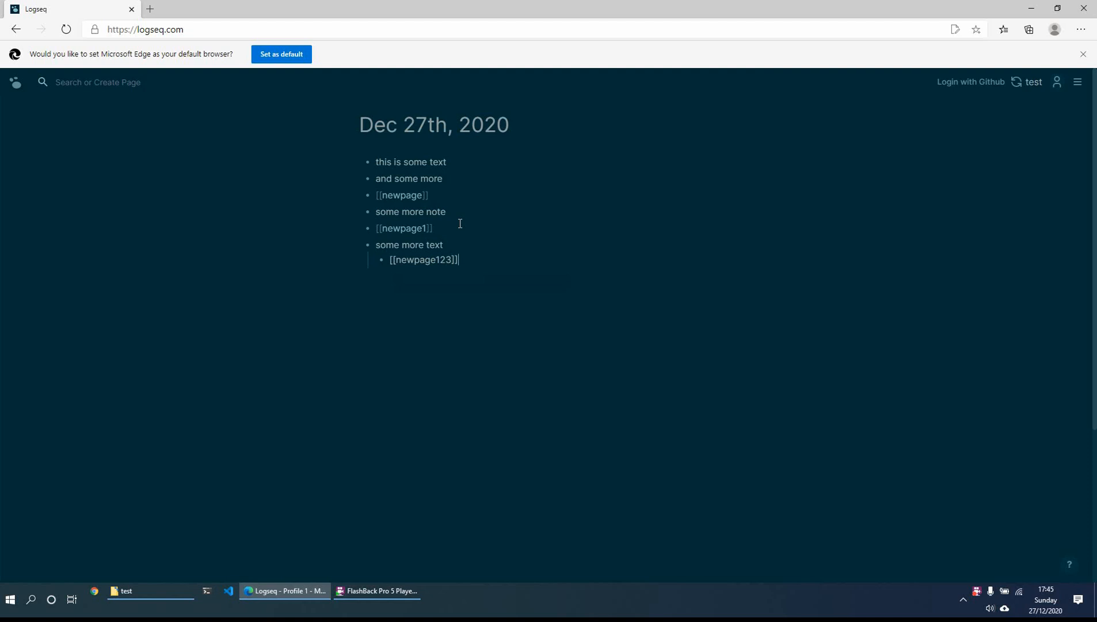
pyautogui.press('Return')
pyautogui.write('more additional text')
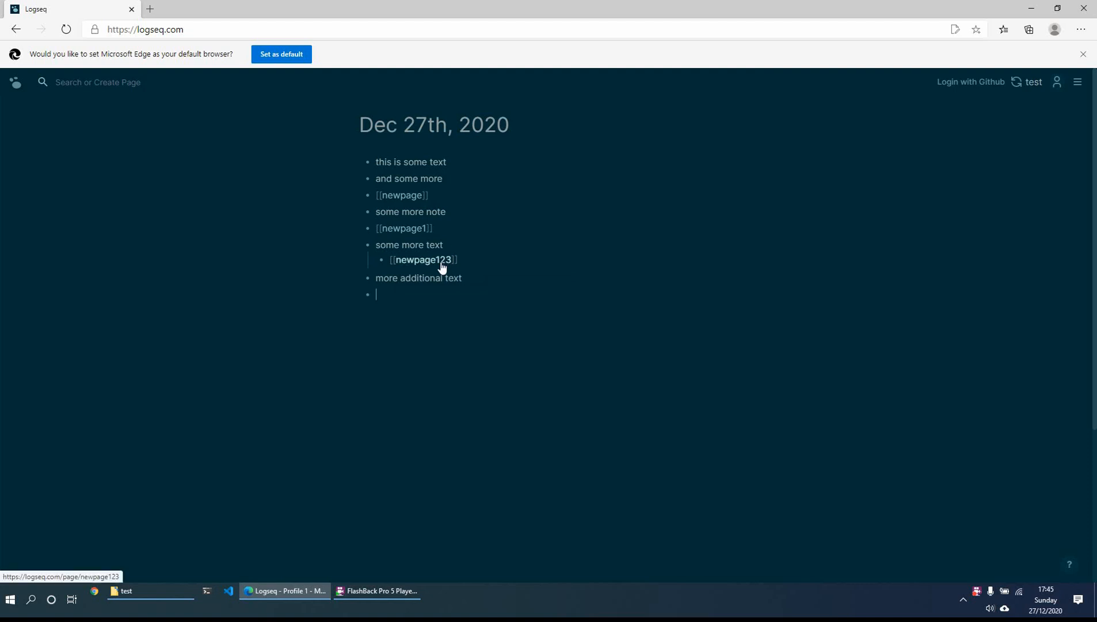
# - Open the linked newpage123 page and write the bullet "new page as example", followed by an empty bullet
pyautogui.click(442, 264)
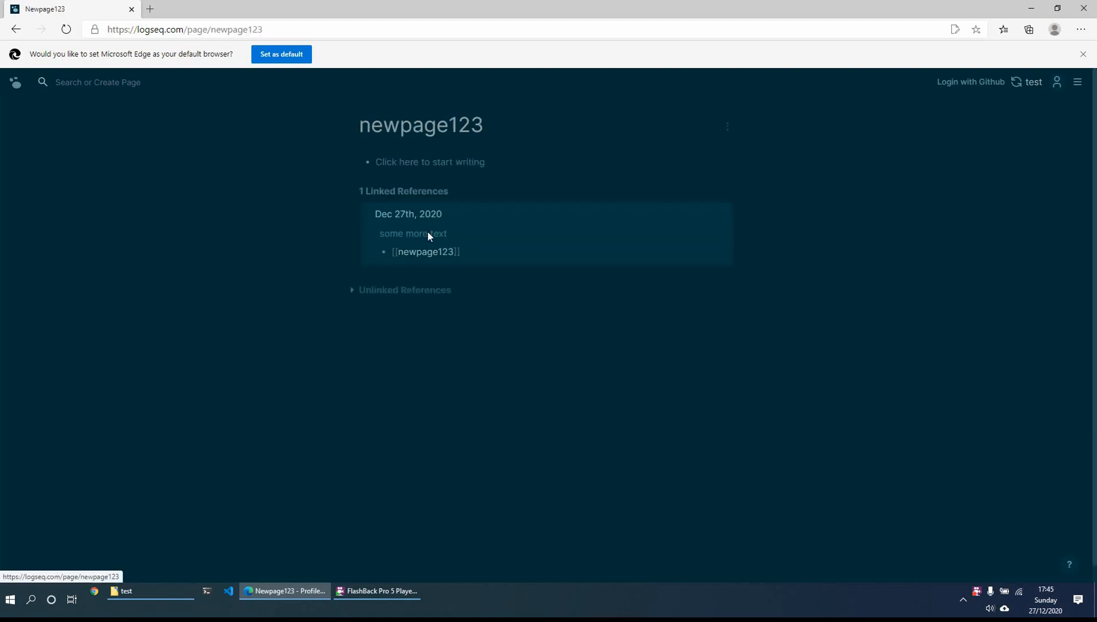
pyautogui.click(391, 162)
pyautogui.write('new page a')
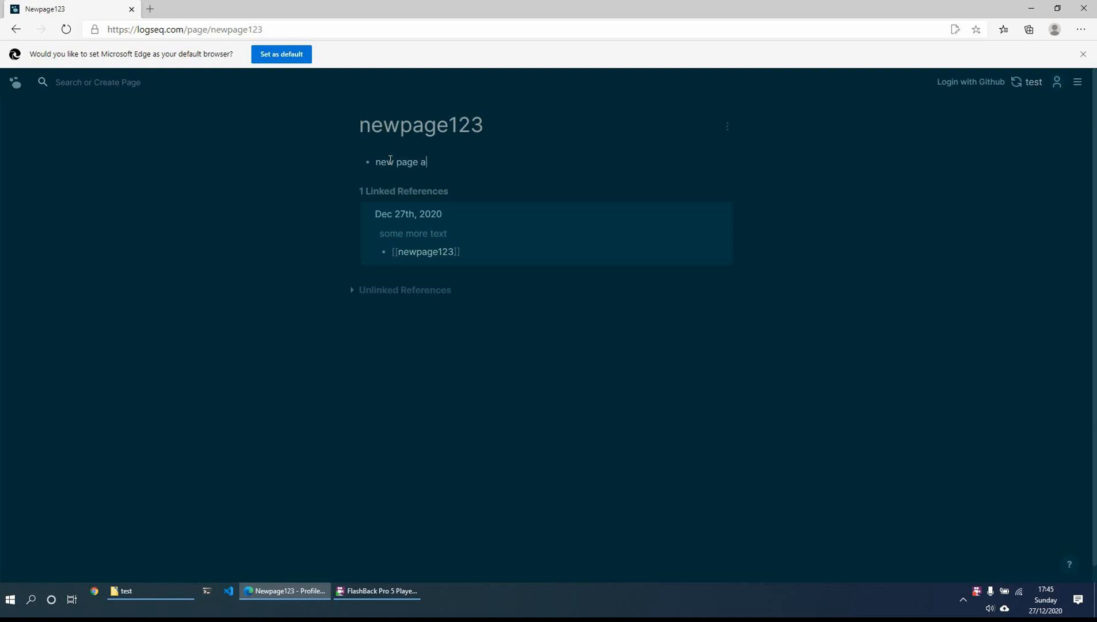
pyautogui.write('s example')
pyautogui.press('Return')
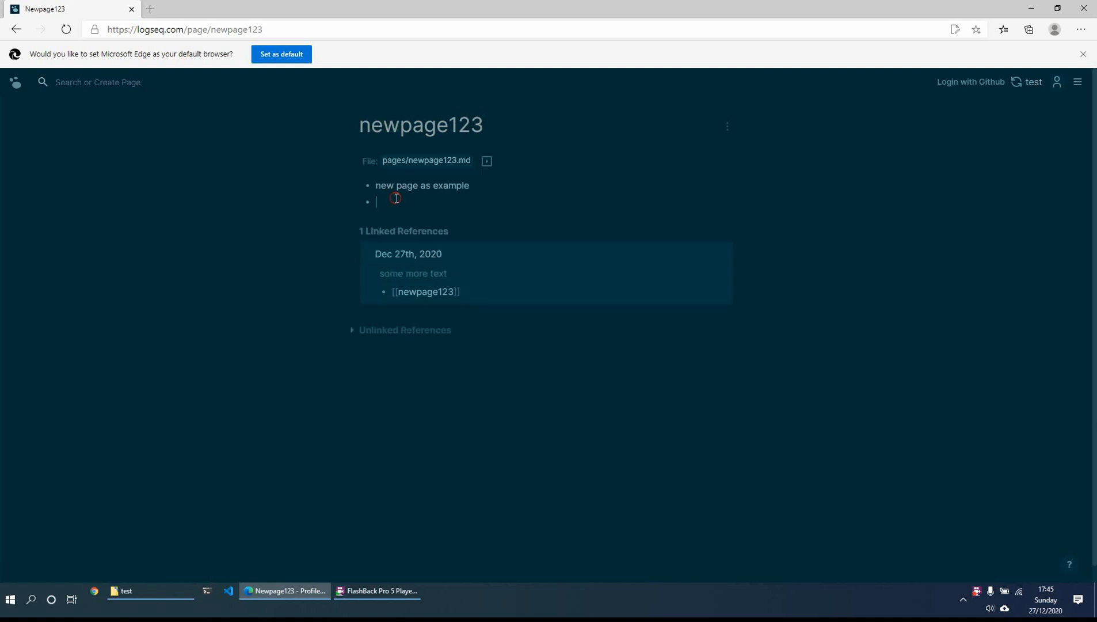
# - Return to the Logseq journal, then bring up the test folder in File Explorer and refresh its contents
pyautogui.click(11, 85)
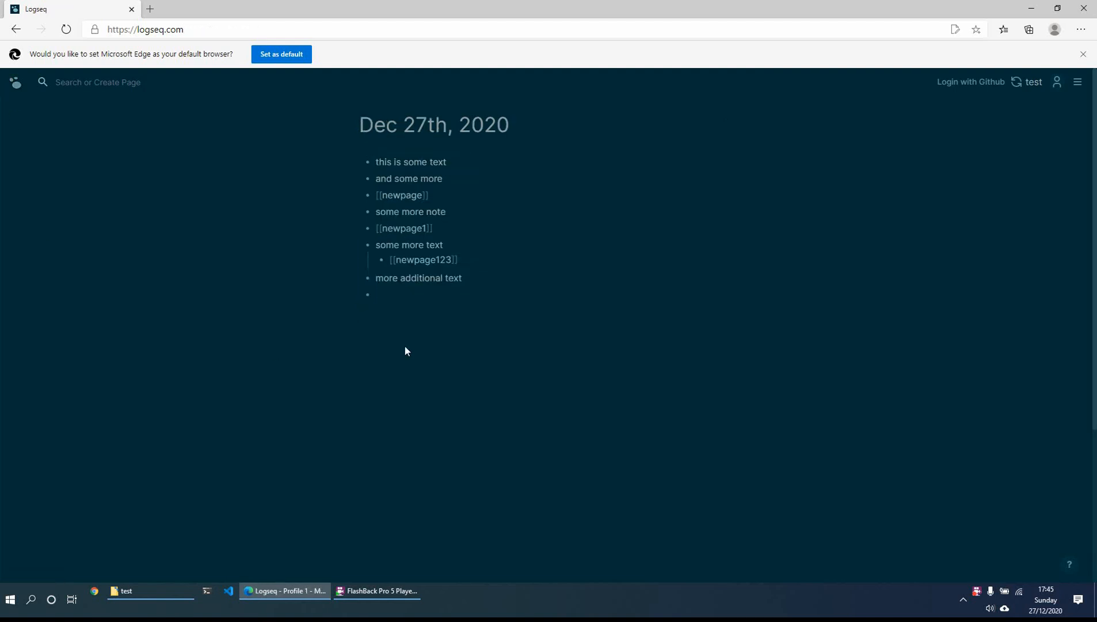
pyautogui.click(124, 591)
pyautogui.rightClick(369, 299)
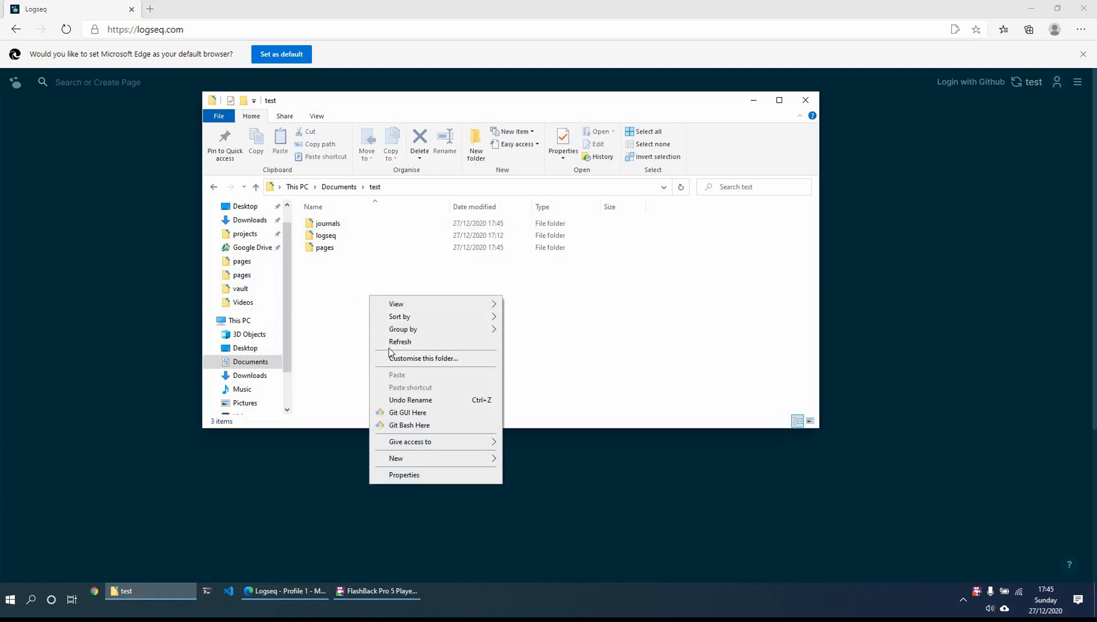
pyautogui.click(383, 343)
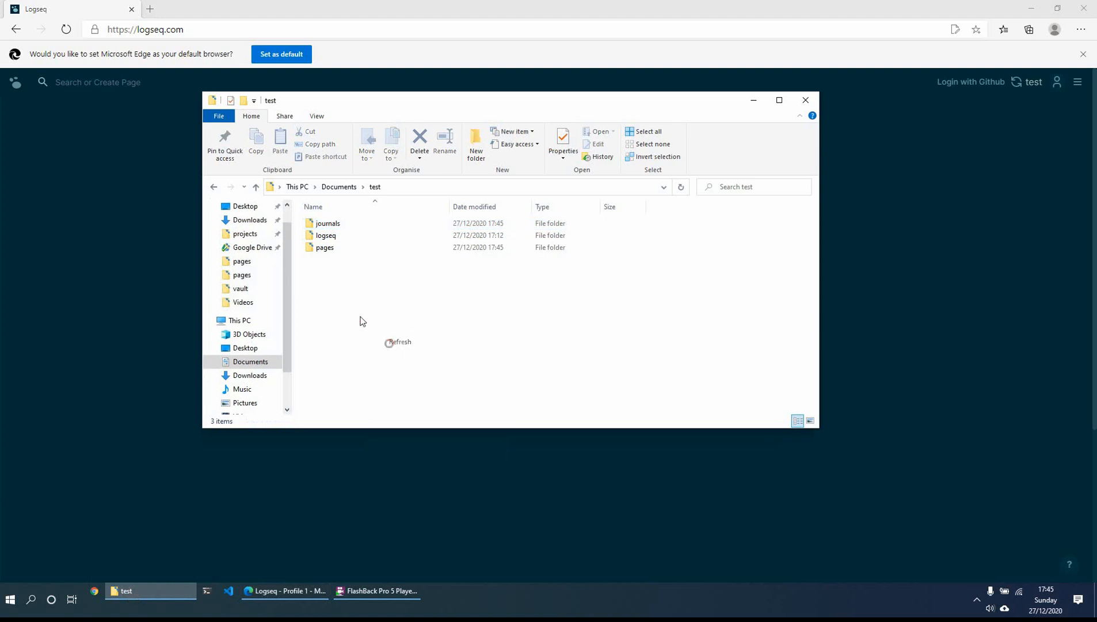
# - Open the 2020_12_27 file from the journals folder in Notepad and review its lines from [[newpage123]] to "more additional text"
pyautogui.doubleClick(356, 224)
pyautogui.doubleClick(334, 224)
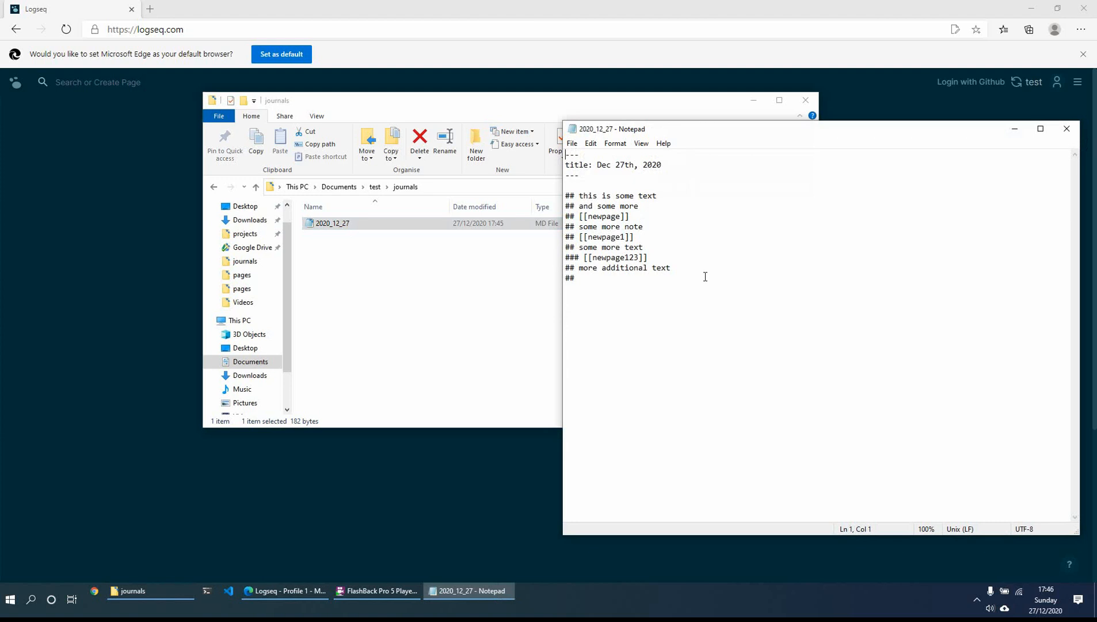
pyautogui.moveTo(706, 276); pyautogui.dragTo(559, 254)
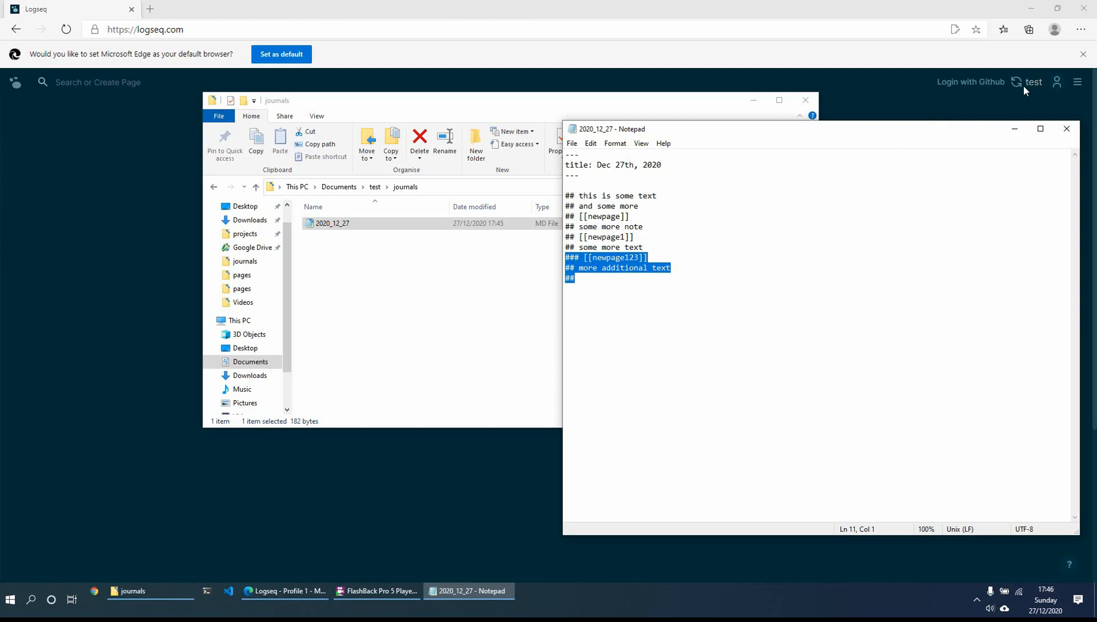
pyautogui.click(718, 295)
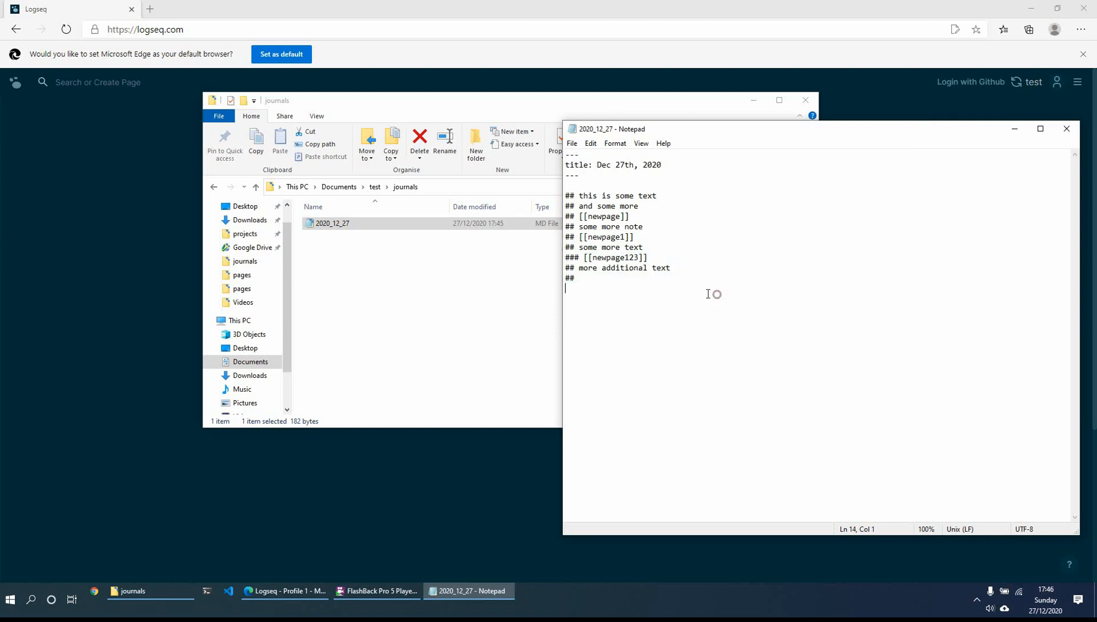
pyautogui.moveTo(677, 273); pyautogui.dragTo(584, 269)
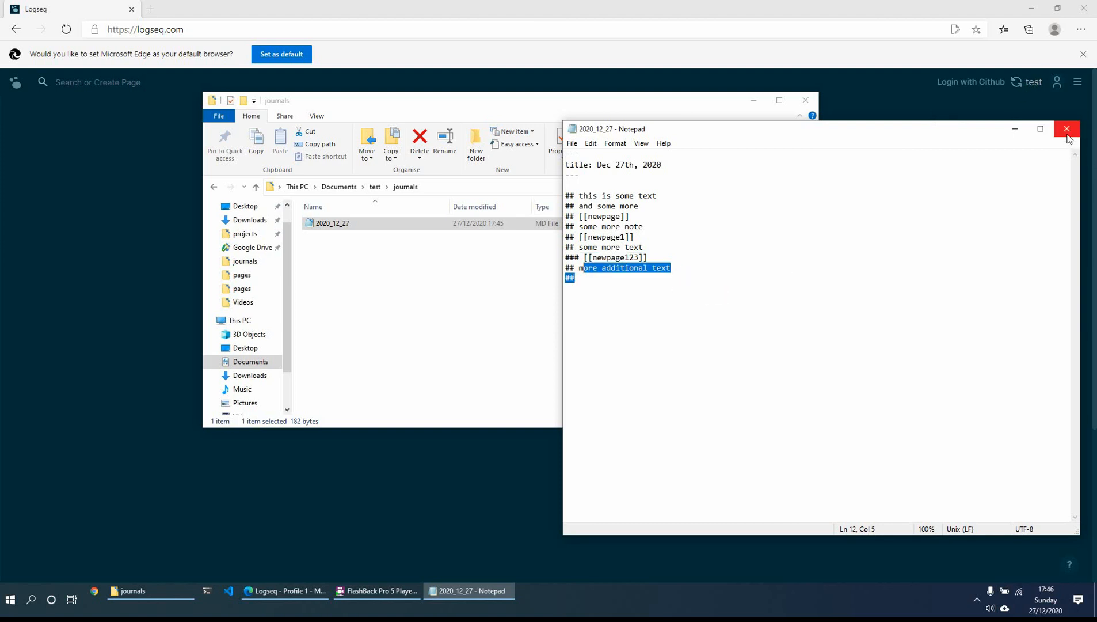